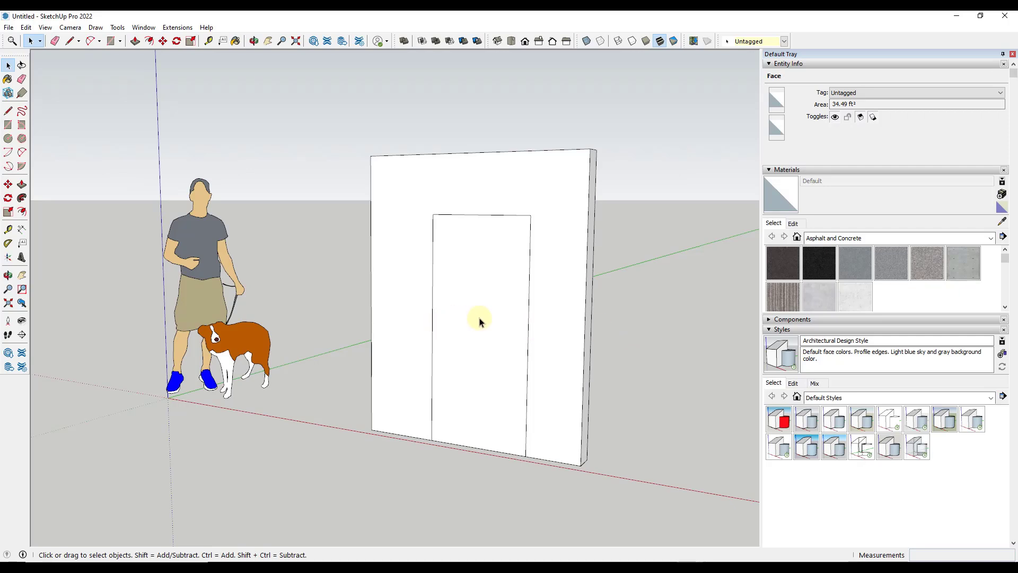
- Push the door-shaped face 5 7/16" back through the full wall thickness with Push/Pull to cut the door opening
key("p")
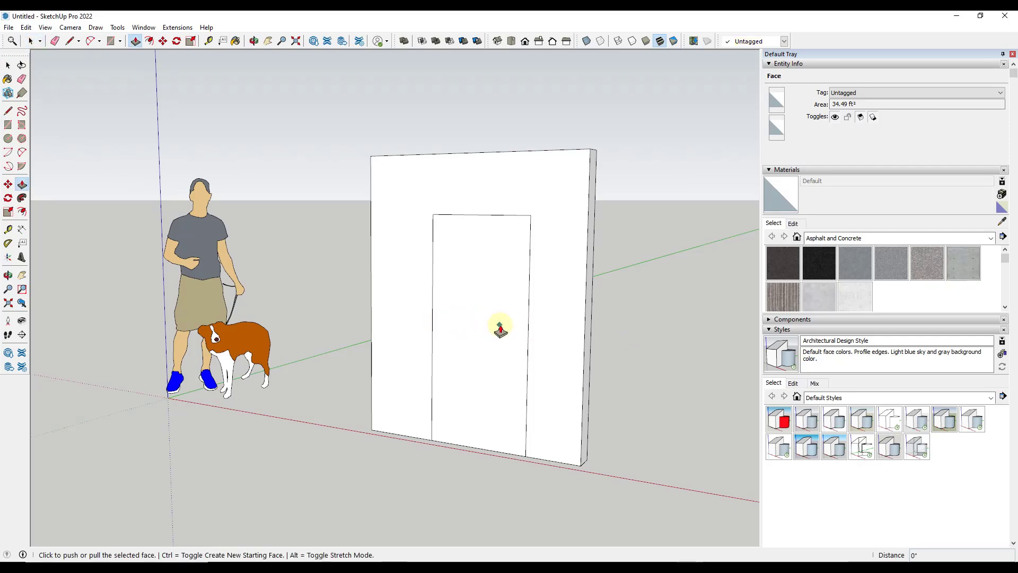
left_click(502, 331)
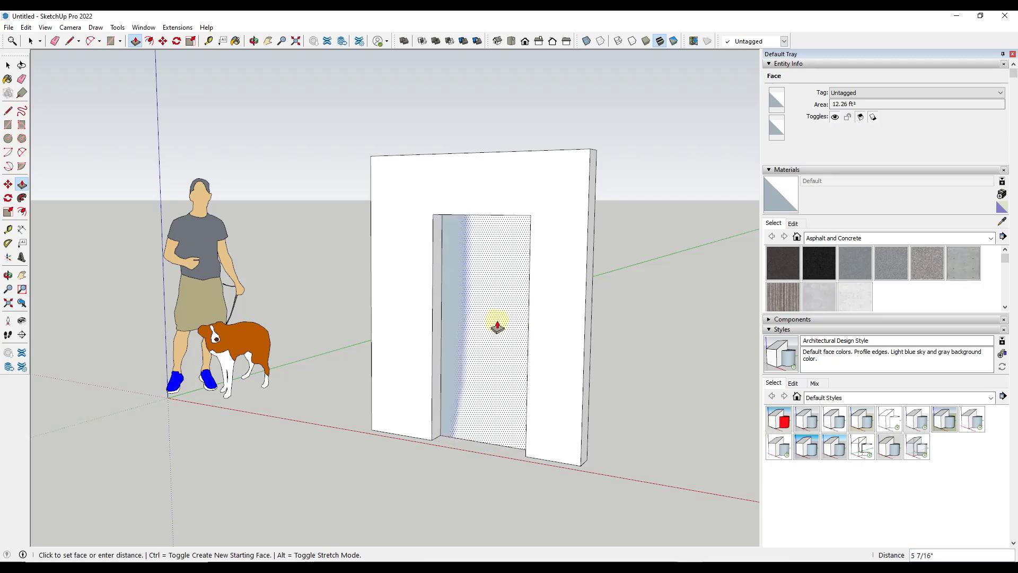
mouse_move(503, 323)
middle_mouse_down()
mouse_move(518, 326)
mouse_move(50, 325)
mouse_move(518, 329)
mouse_move(492, 325)
middle_mouse_up()
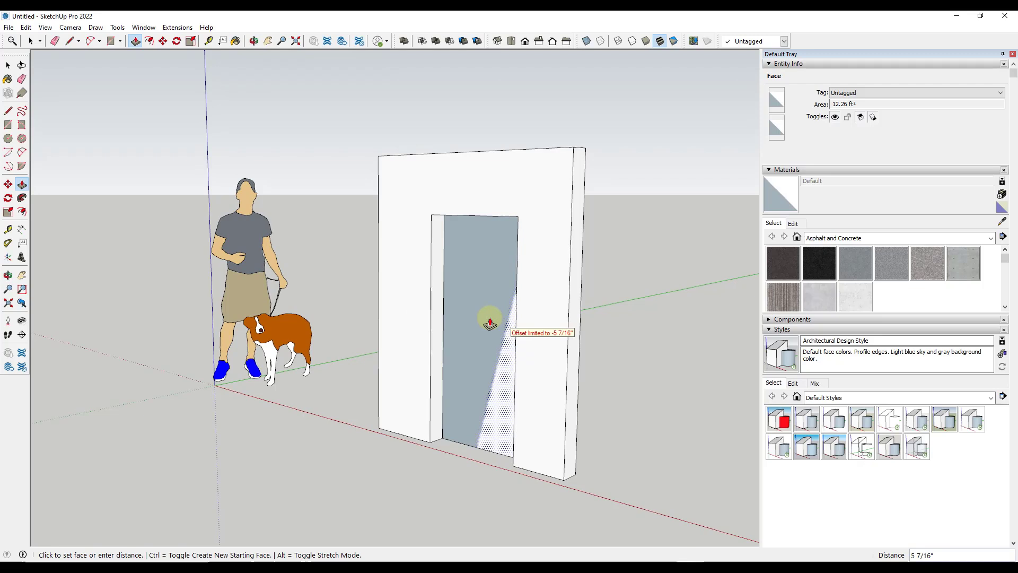
left_click(480, 314)
key("space")
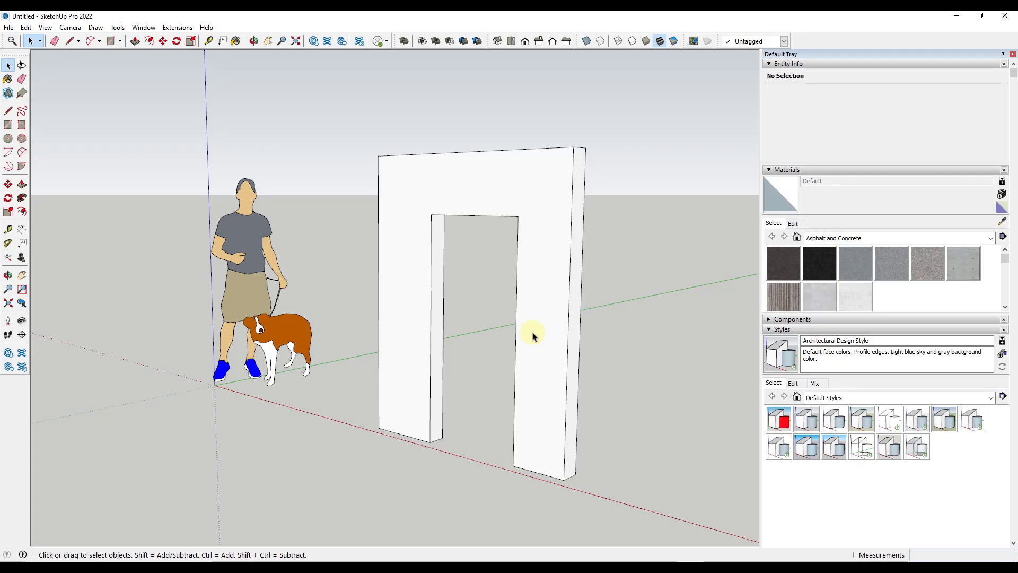
- Switch to Blender and open the square panel beside the arched one for mesh editing
left_click(956, 15)
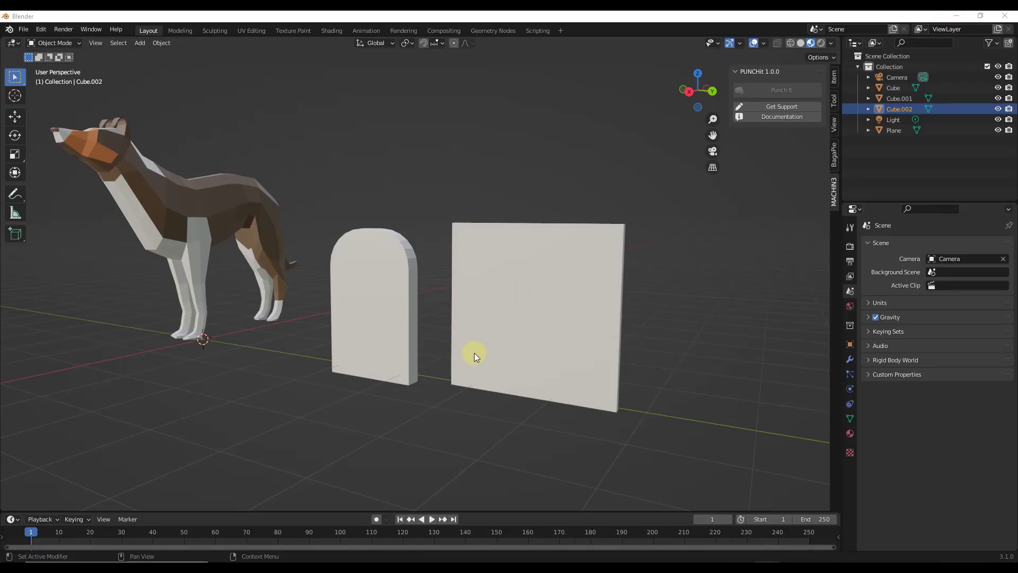
left_click(523, 349)
scroll(616, 307, "up", 3)
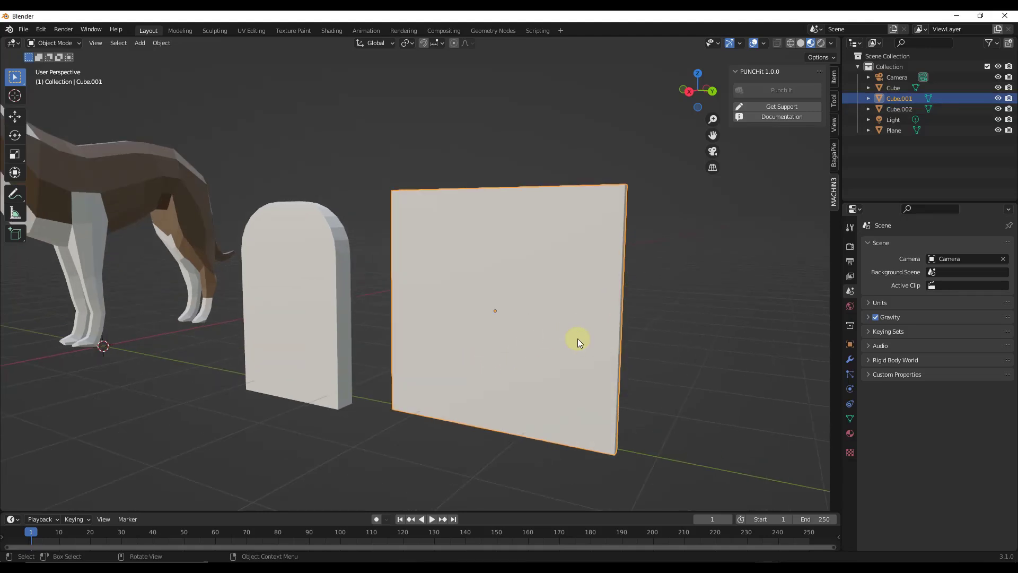
scroll(644, 367, "down", 3)
scroll(559, 354, "up", 3)
key("Tab")
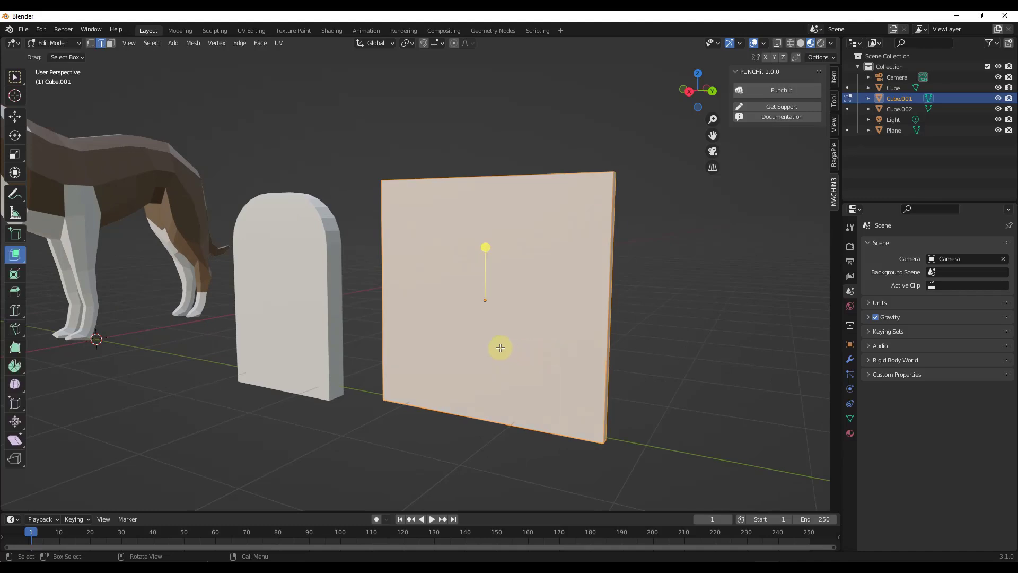
- Divide the square panel with two evenly spaced vertical loop cuts and one centred horizontal loop cut
key("ctrl+r")
scroll(455, 174, "up", 1)
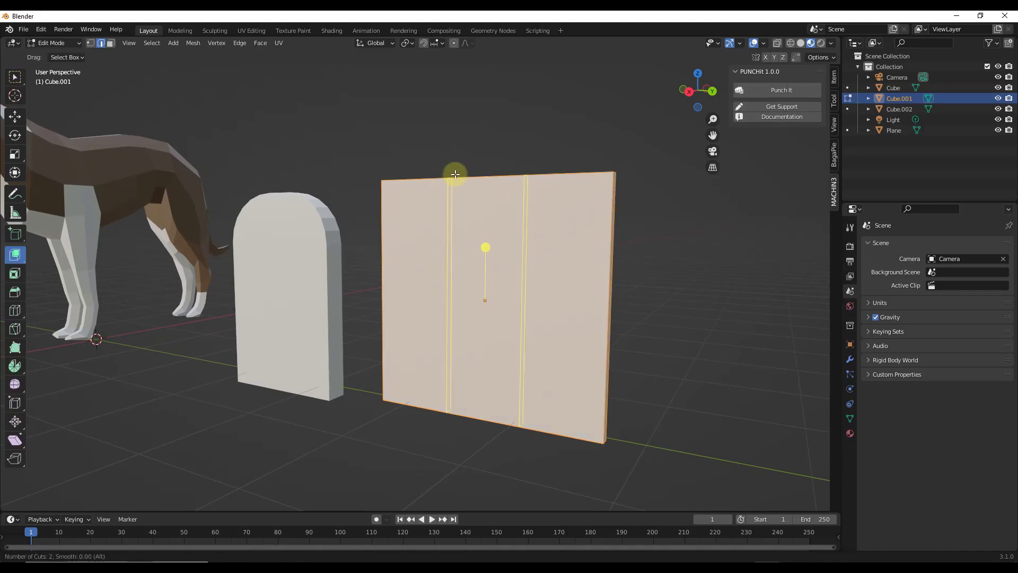
left_click(455, 174)
right_click(455, 174)
key("ctrl+r")
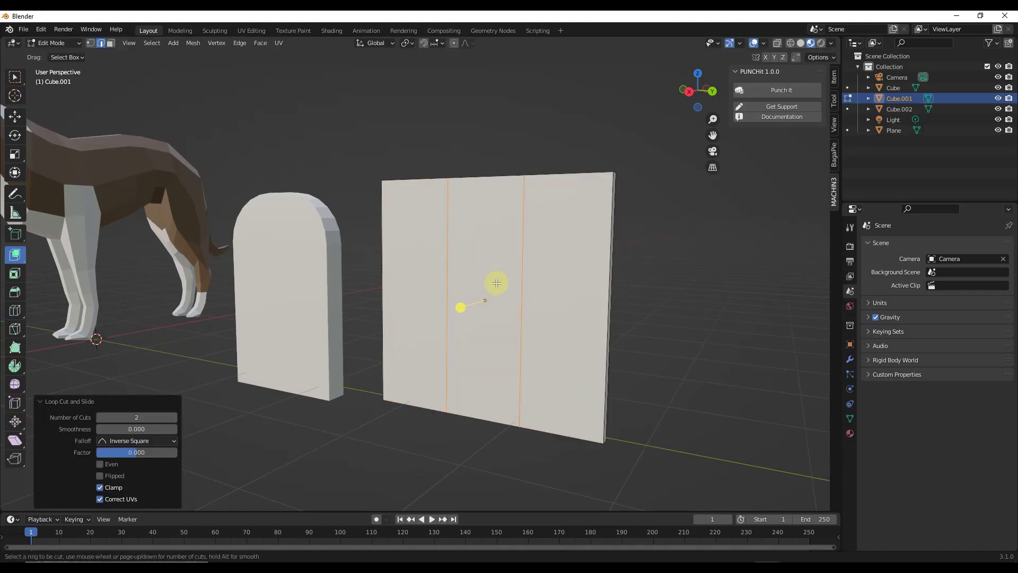
left_click(511, 259)
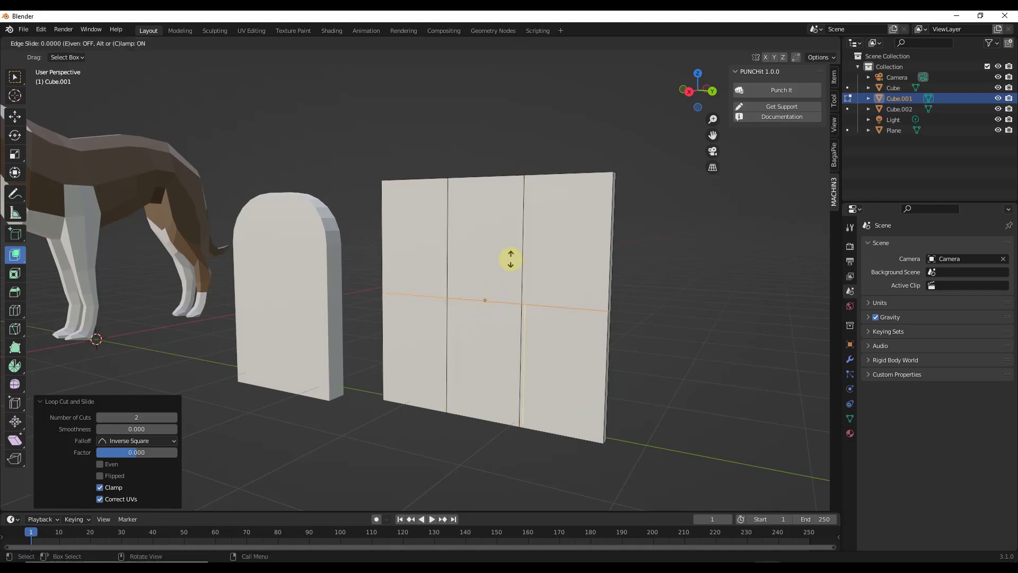
left_click(510, 259)
middle_click_drag(563, 432, 496, 345)
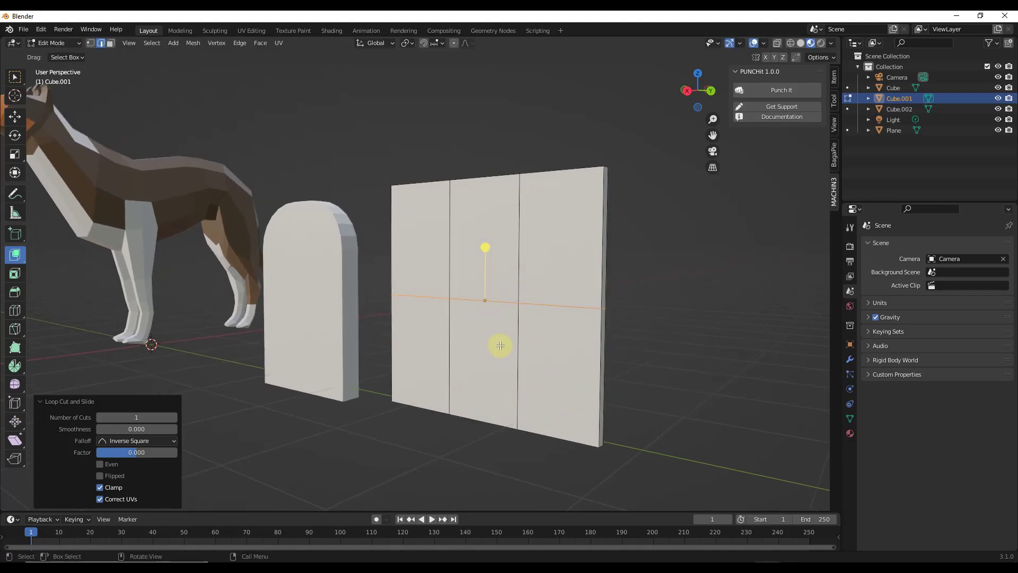
- Push the square panel's lower middle face through its thickness with Extrude Manifold, ending with a 0.055 m extrusion beyond the back
left_click(499, 345)
key("3")
left_click(490, 356)
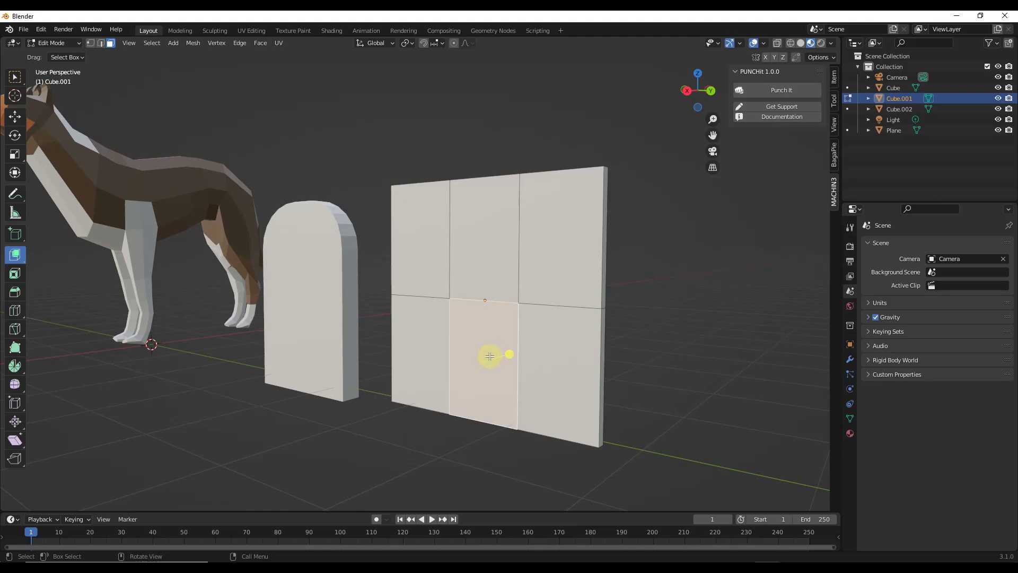
left_click(23, 262)
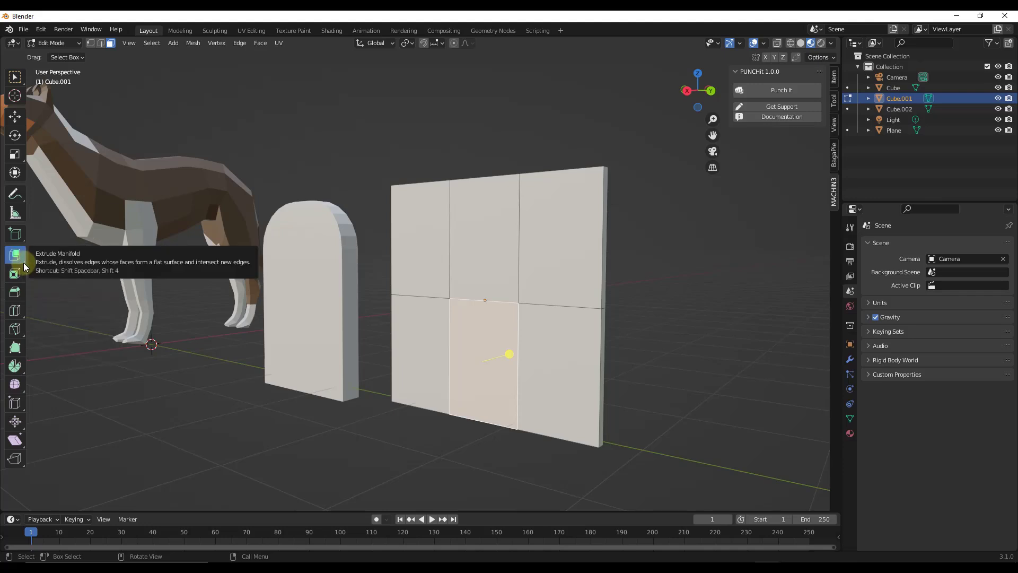
left_click(23, 263)
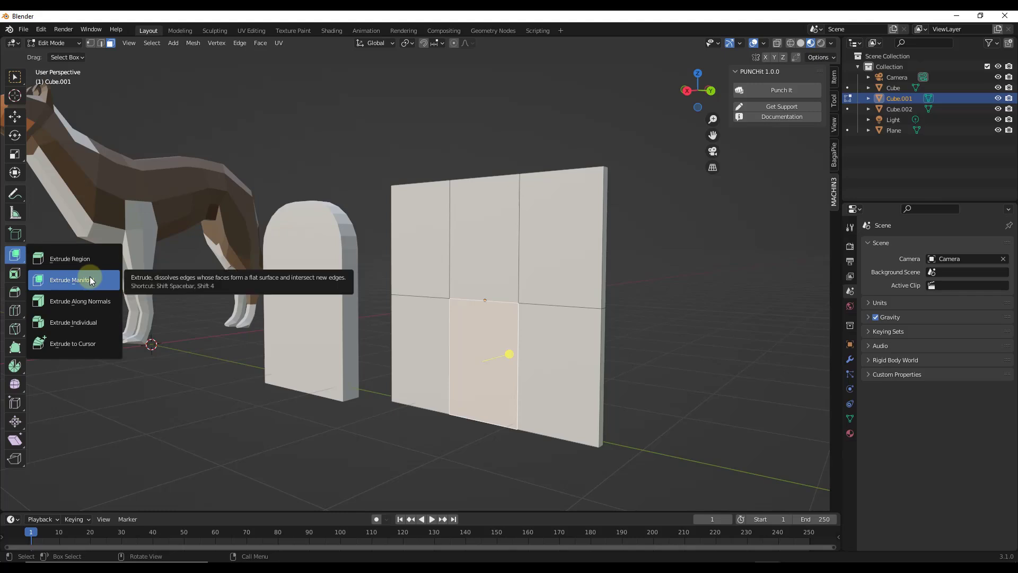
left_click(131, 288)
left_click_drag(509, 354, 519, 377)
middle_click_drag(519, 378, 514, 351)
left_click_drag(509, 355, 519, 353)
middle_click_drag(586, 359, 522, 368)
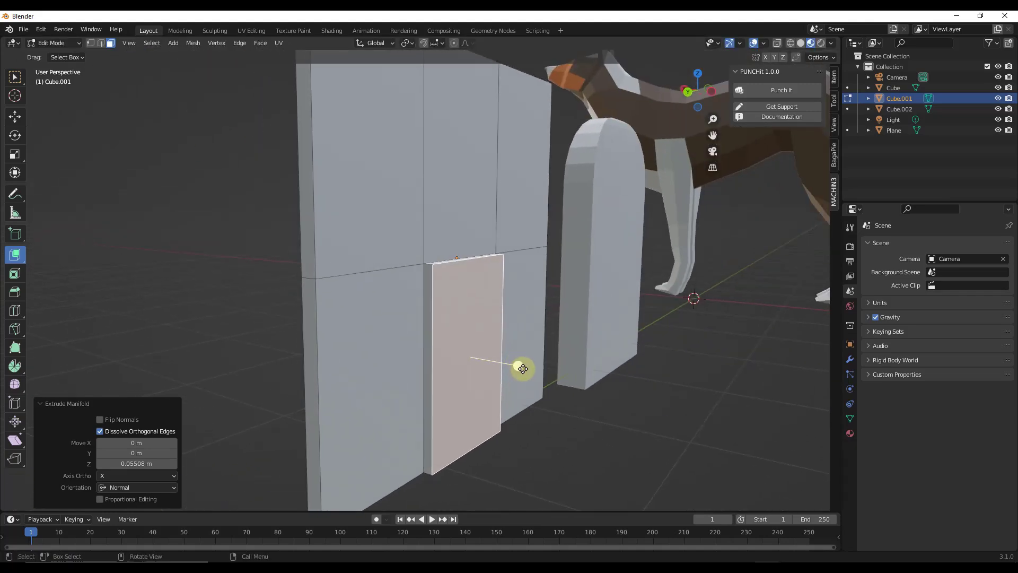
- Extrude the same lower middle face about 0.112 m back toward the panel with Extrude Manifold
left_click_drag(520, 368, 496, 363)
middle_click_drag(495, 364, 576, 364)
scroll(576, 365, "down", 5)
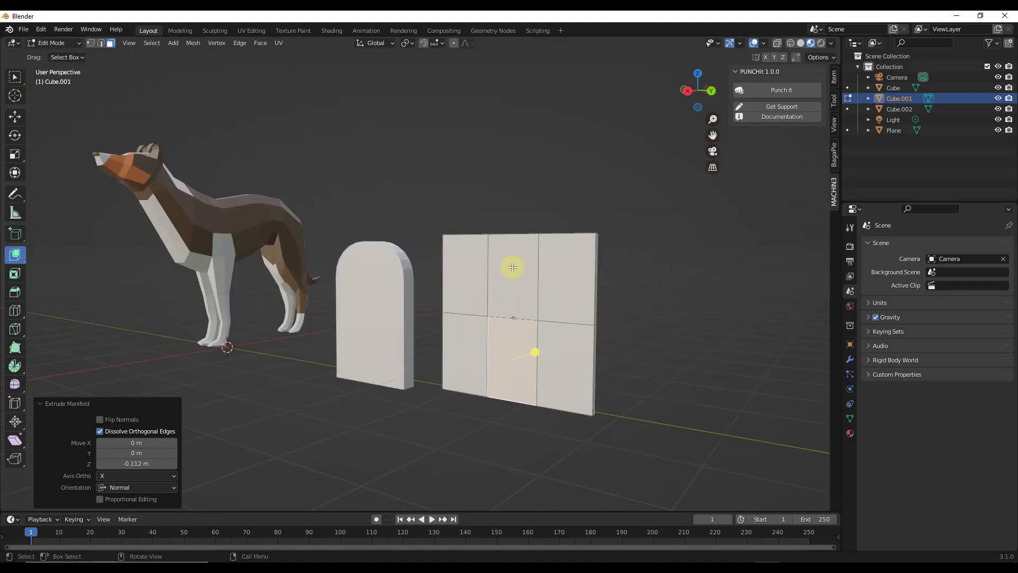
- Extrude the square panel's upper middle face about 0.12 m with Extrude Manifold
left_click(510, 266)
left_click_drag(536, 274, 541, 274)
middle_click_drag(587, 272, 519, 279)
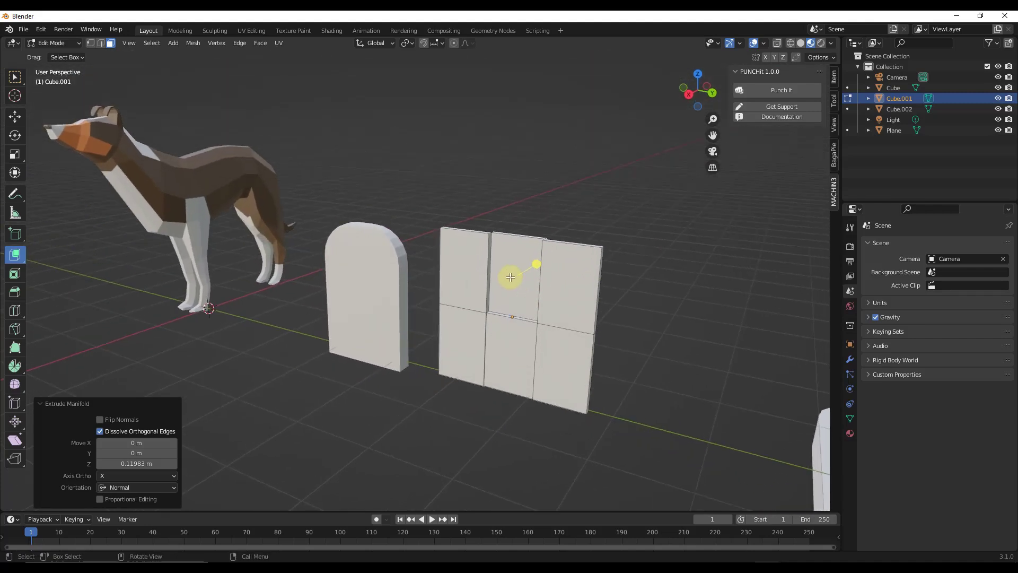
- Open the arched panel for mesh editing and push a face at its straight side edge in about 0.061 m with Extrude Manifold
key("Tab")
left_click(361, 278)
key("Tab")
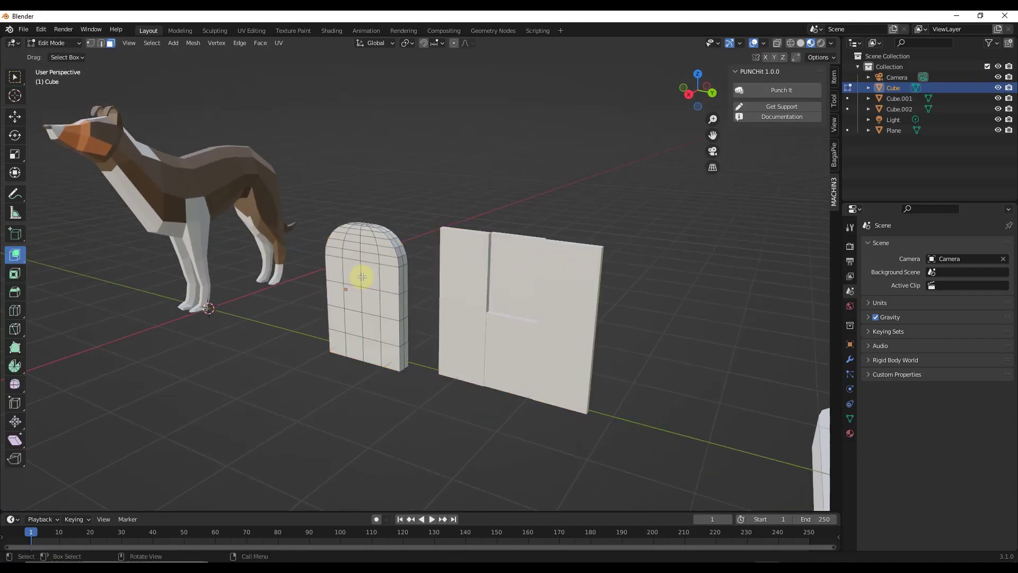
scroll(361, 279, "up", 6)
left_click_drag(410, 311, 449, 284)
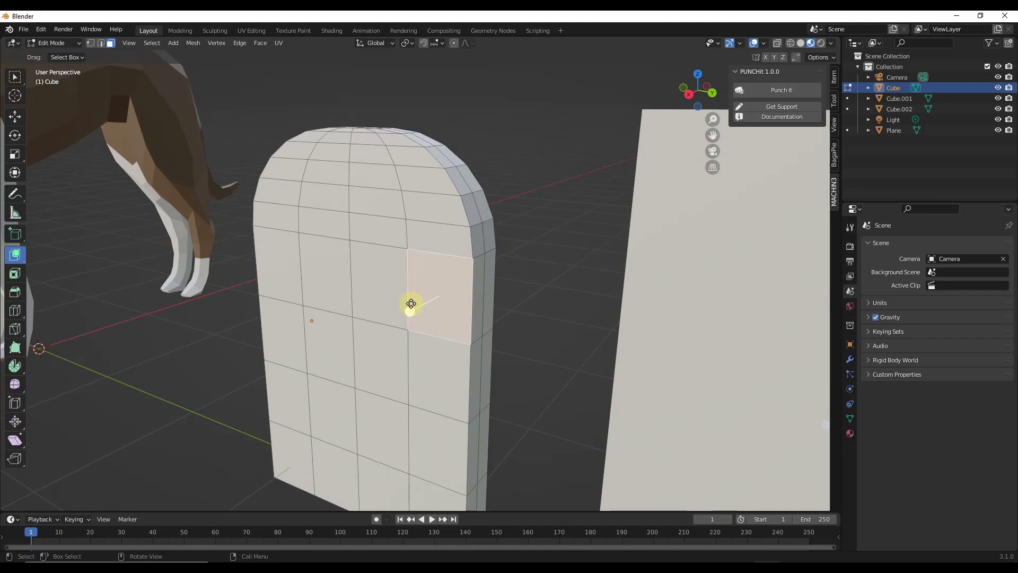
left_click_drag(411, 313, 420, 314)
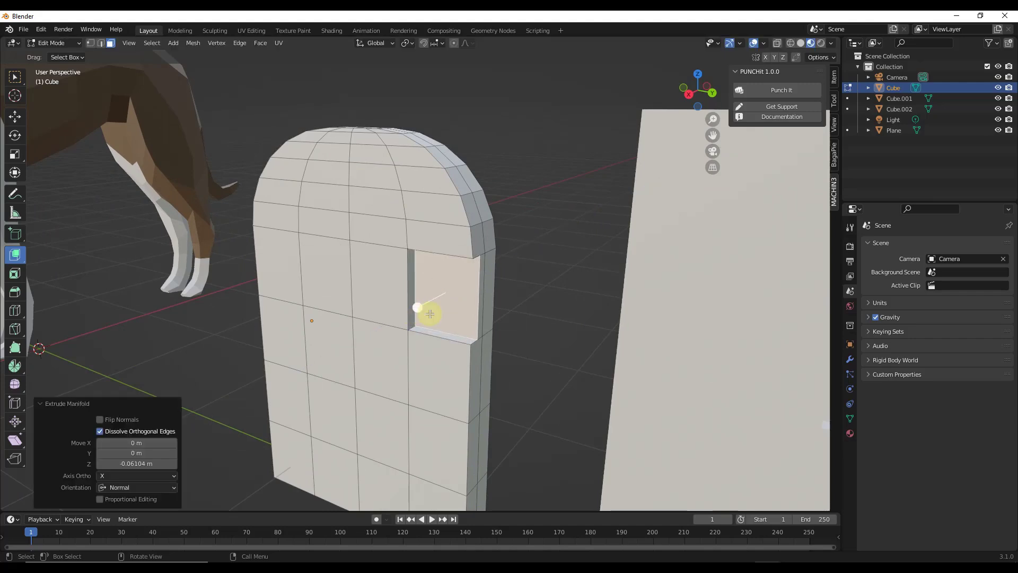
- Push the two faces beside the arched panel's curved upper edge in about 0.051 m with Extrude Manifold
left_click(433, 210)
left_click_drag(398, 194, 413, 196)
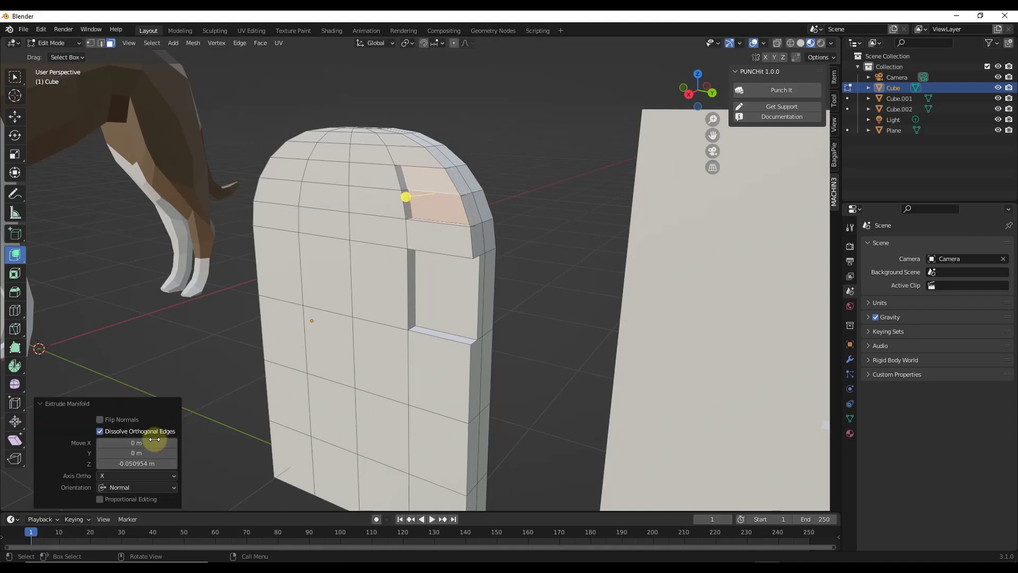
middle_click_drag(587, 263, 557, 261)
middle_click_drag(528, 224, 472, 219)
scroll(472, 219, "down", 6)
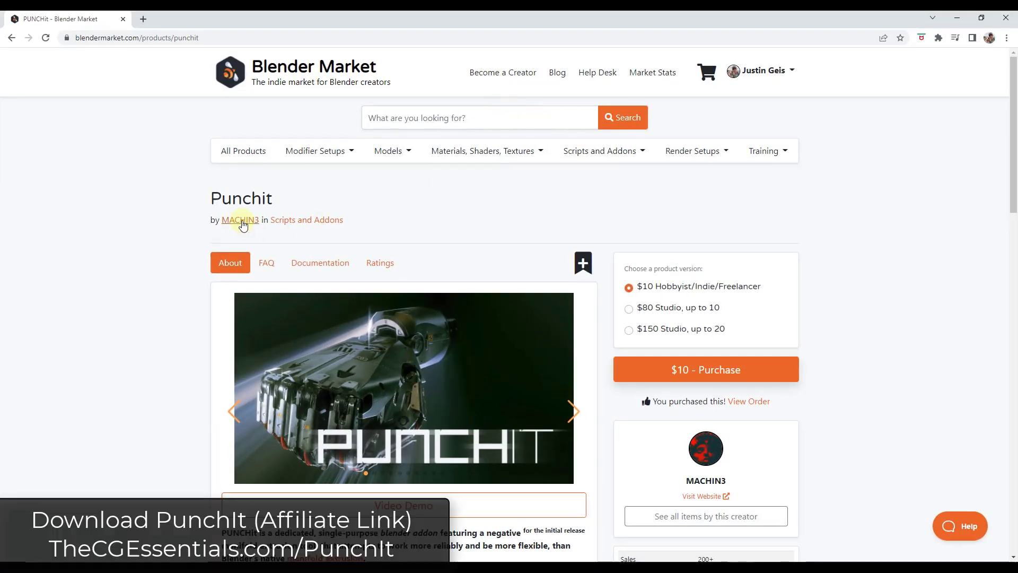
- Look over the PUNCHit product page on Blender Market, including its description, videos, links and purchase options
scroll(154, 337, "down", 2)
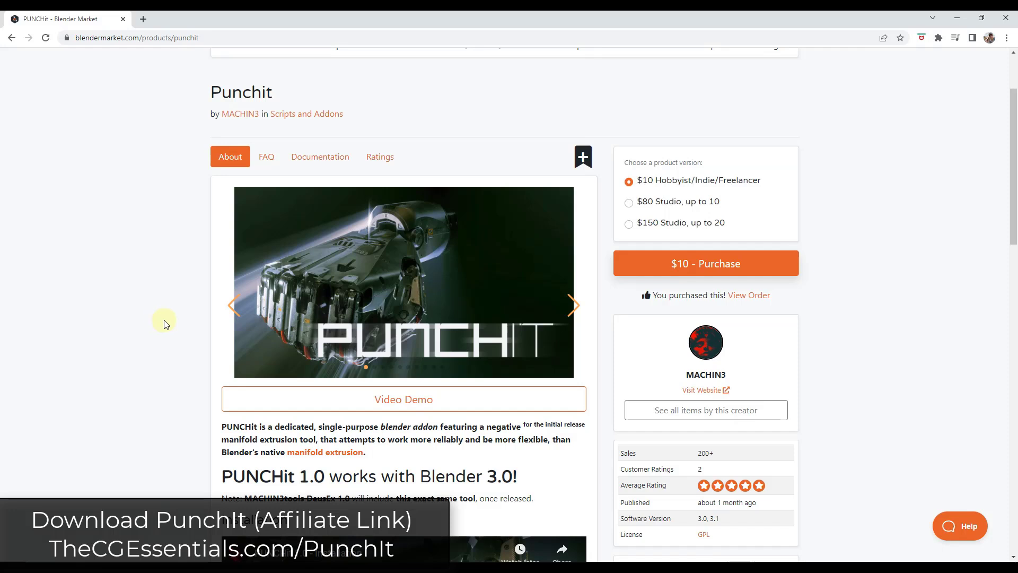
scroll(165, 321, "down", 2)
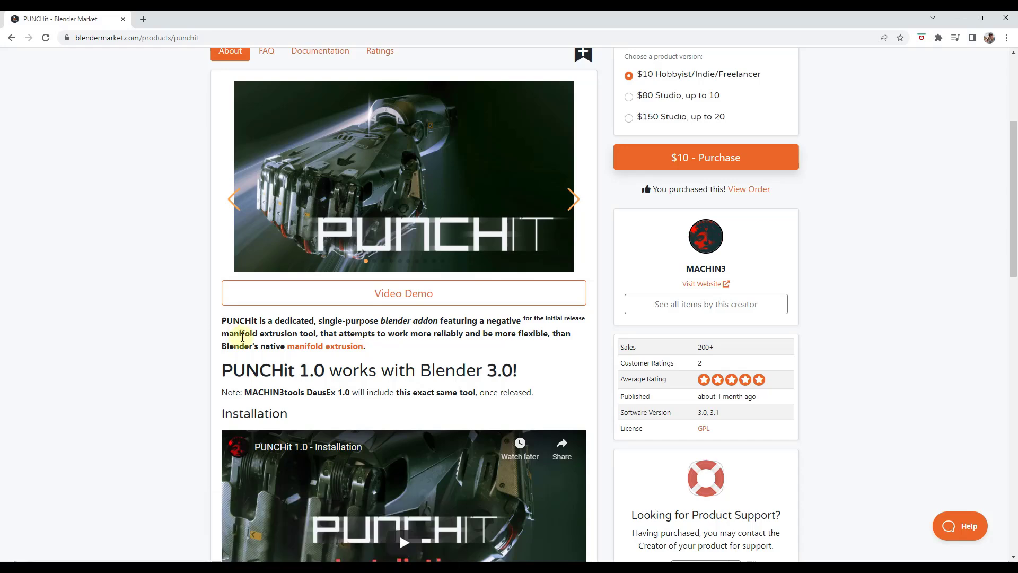
scroll(254, 335, "down", 12)
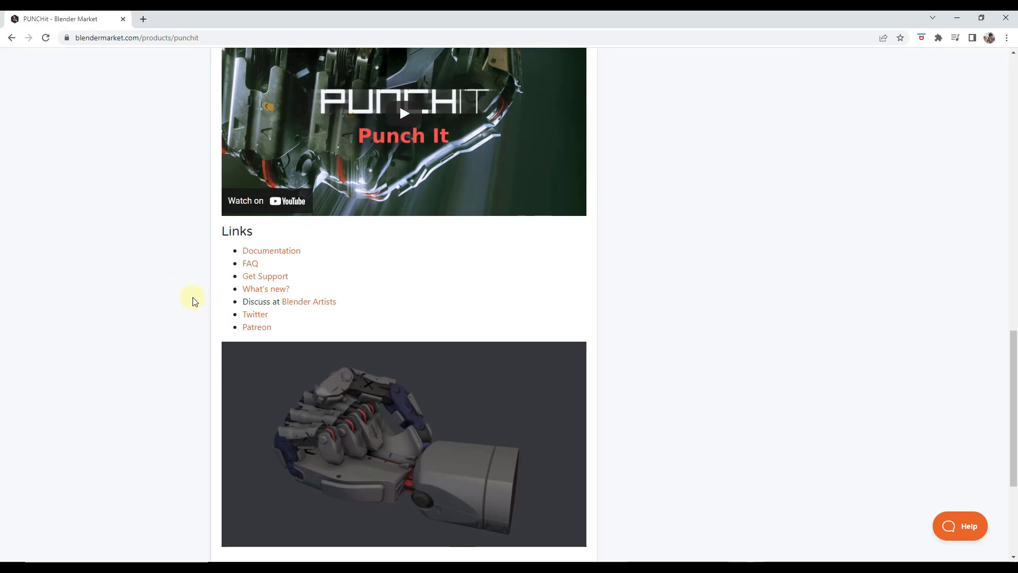
scroll(193, 300, "down", 3)
scroll(193, 301, "up", 13)
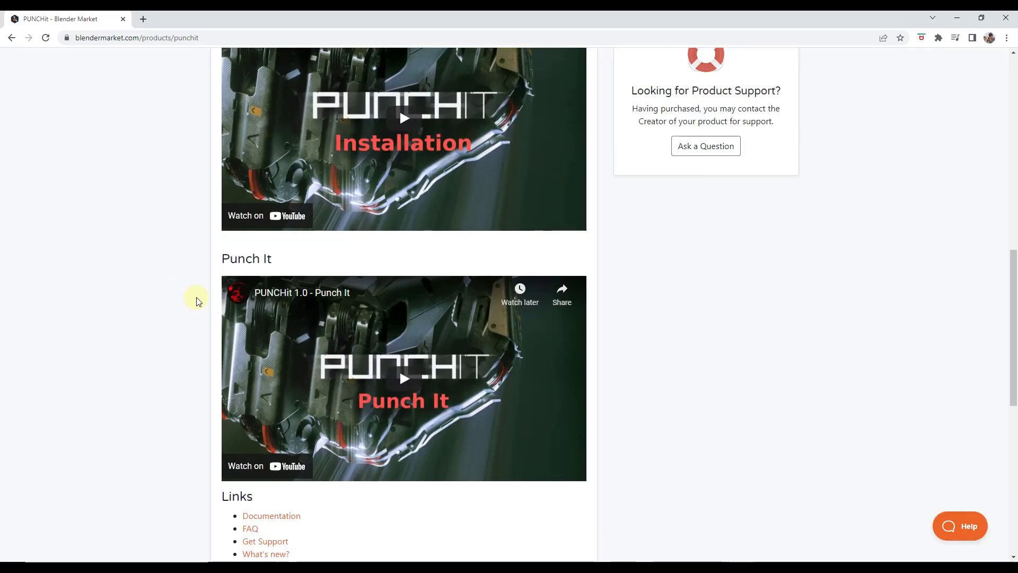
scroll(200, 297, "up", 6)
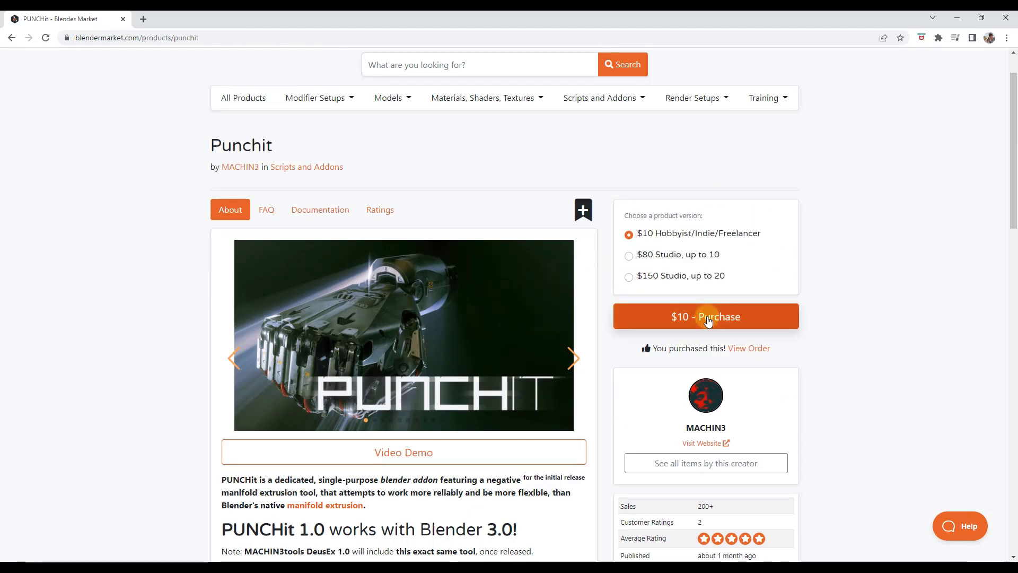
scroll(668, 312, "up", 1)
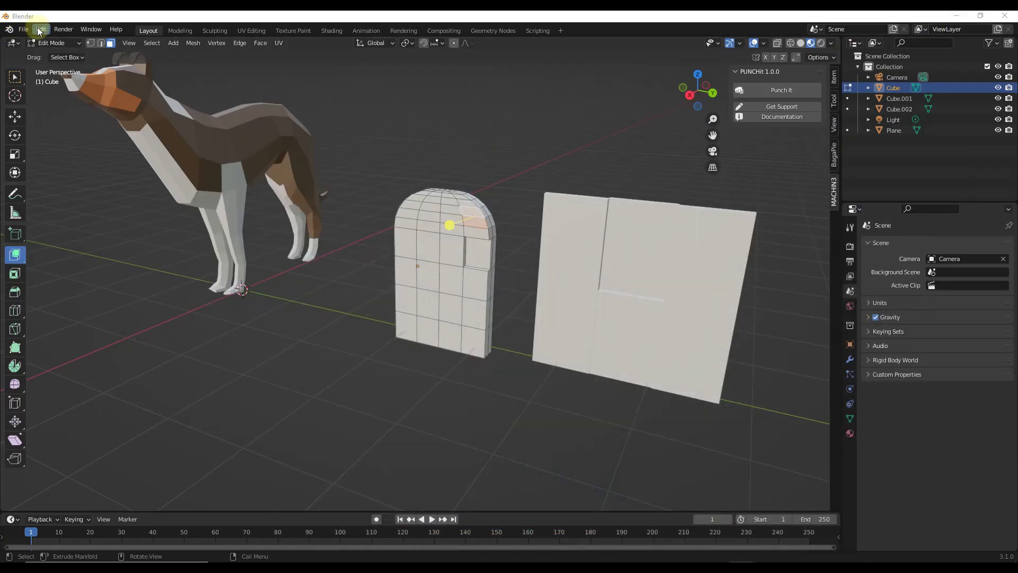
- Open Blender's add-on preferences, review the PUNCHit entry with its settings and keymaps, and clear the window from the viewport
left_click(41, 29)
left_click(41, 29)
left_click(40, 29)
left_click(65, 181)
left_click_drag(265, 59, 317, 63)
left_click(123, 159)
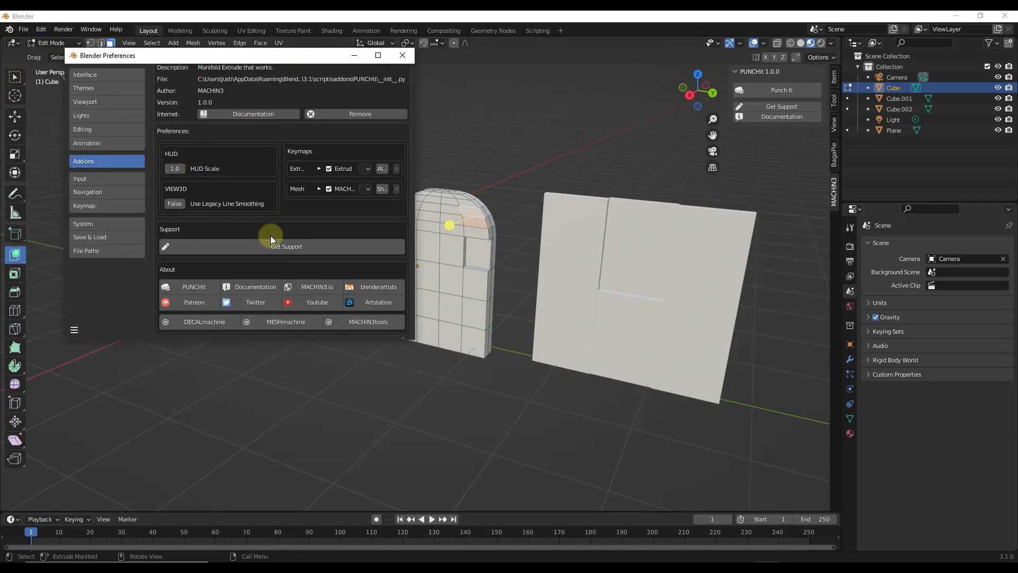
scroll(283, 224, "up", 2)
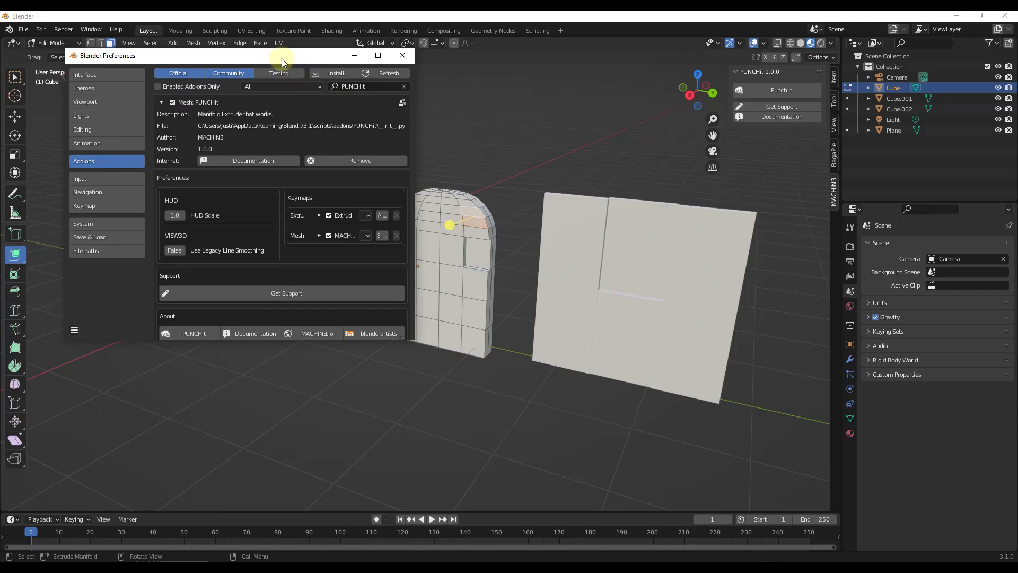
left_click_drag(289, 58, 0, 85)
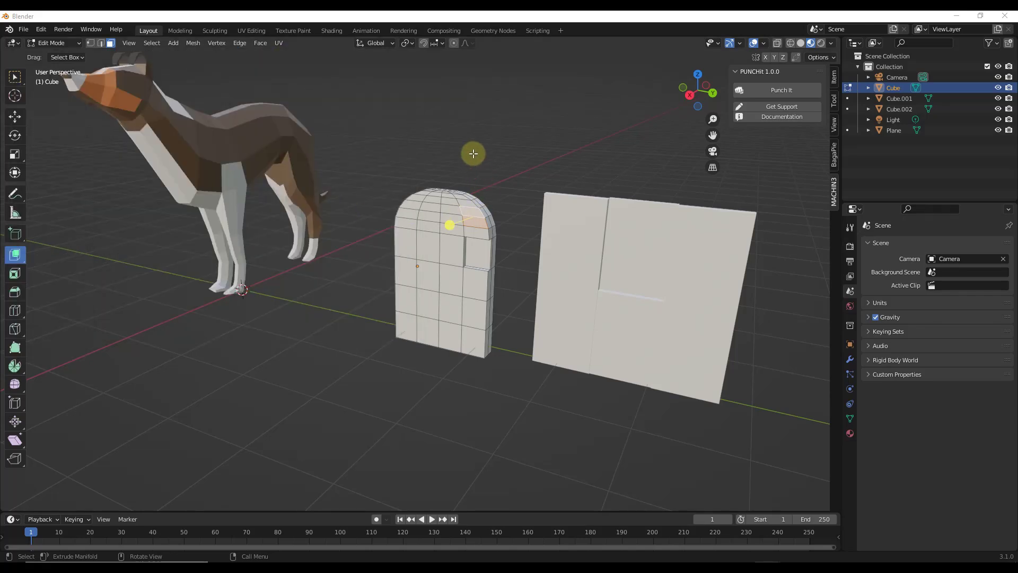
- Undo the Extrude Manifold edits made to the arched panel
scroll(474, 153, "down", 2)
key("Tab")
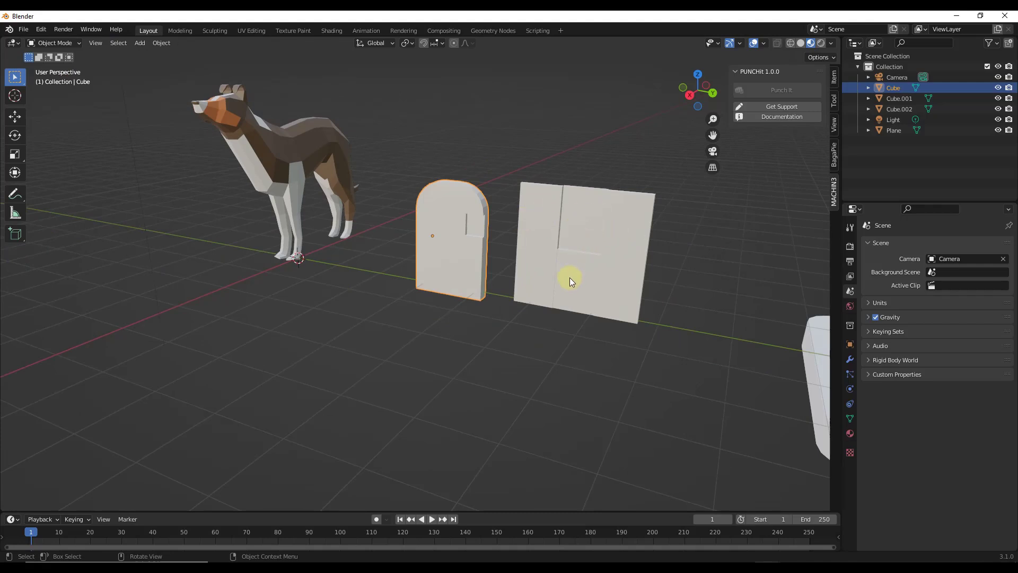
left_click(595, 277)
middle_click_drag(602, 270, 577, 228)
key("ctrl+z")
key("Tab")
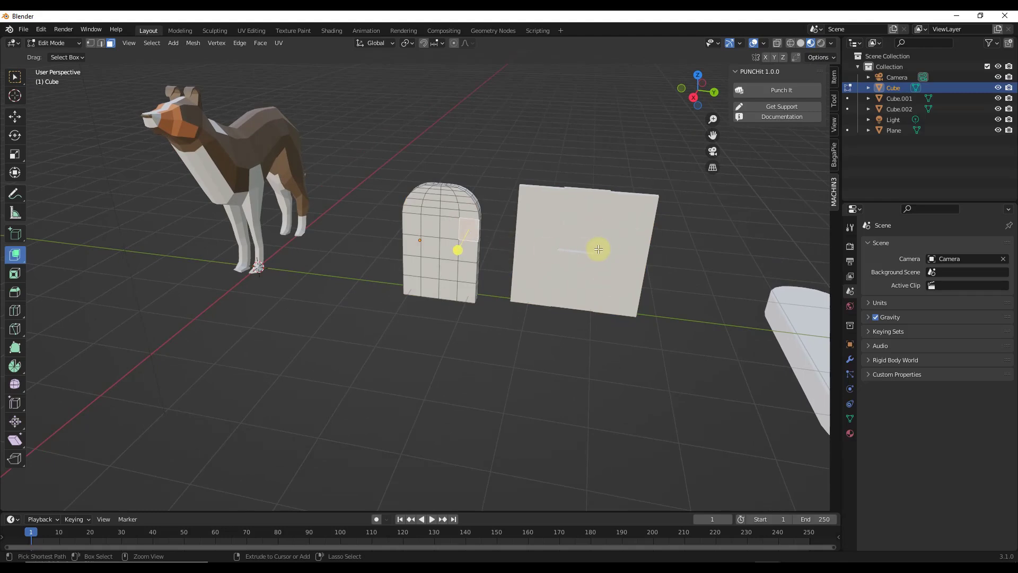
- Return to editing the square panel and undo its extrusions and loop cuts
key("Tab")
left_click(607, 245)
key("Tab")
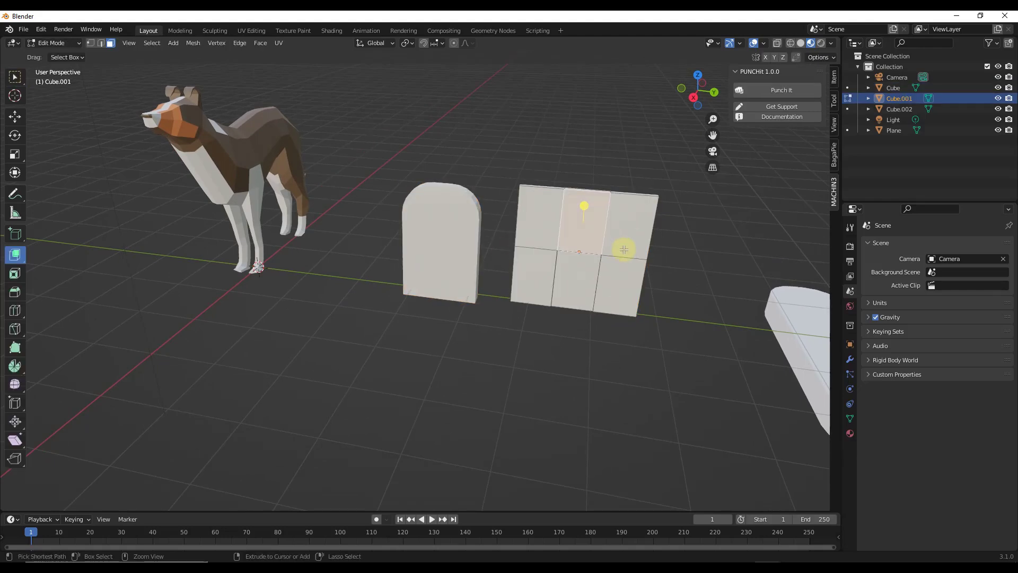
key("ctrl+z")
- Add one horizontal loop cut above the middle of the square panel, slid to a factor of about -0.422
key("ctrl+r")
left_click(642, 222)
left_click(641, 236)
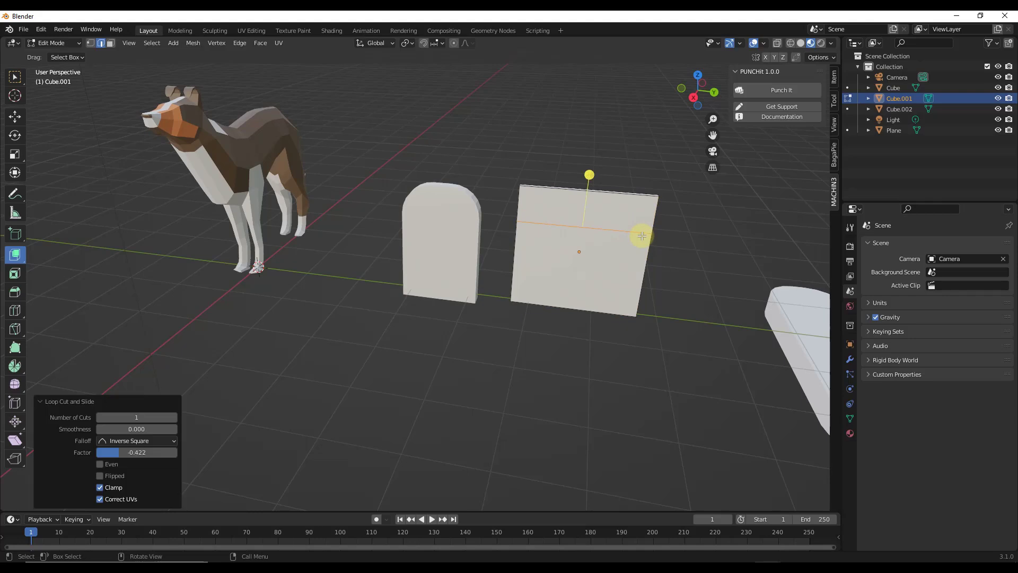
- Add two vertical loop cuts to the square panel, one on each side of its centre, to outline a doorway
left_click(604, 213)
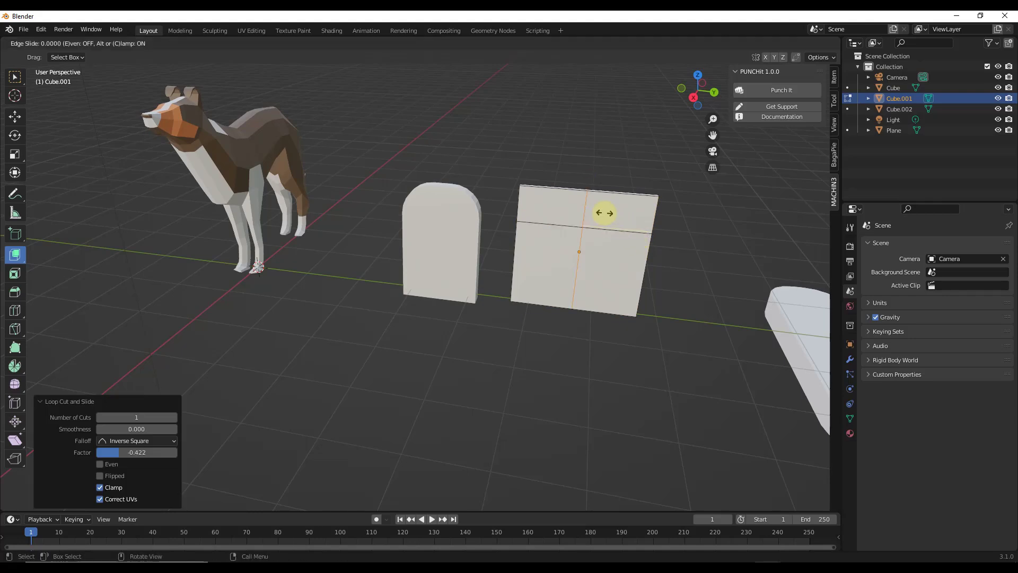
left_click(573, 209)
left_click(718, 283)
middle_click_drag(717, 283, 562, 230)
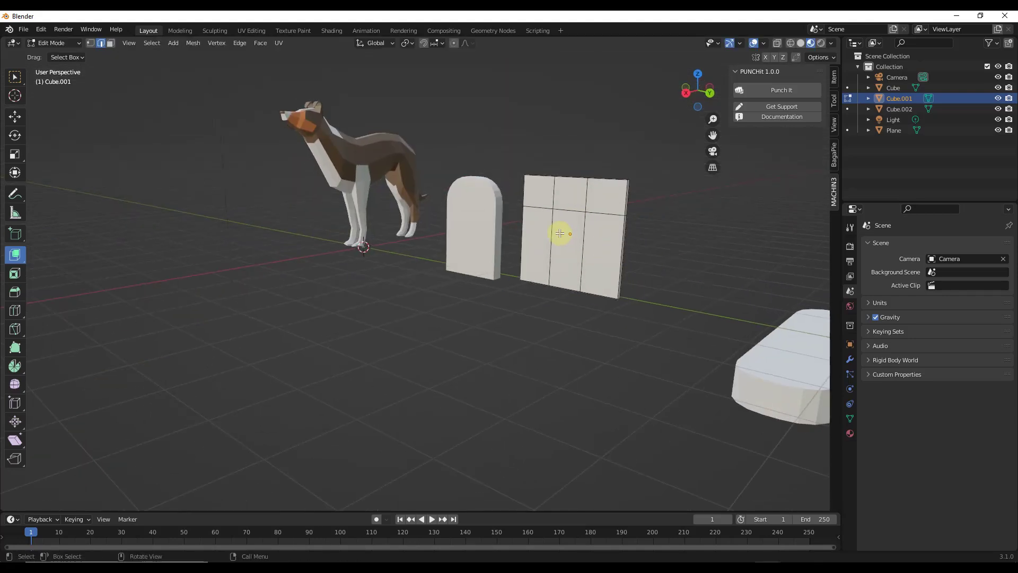
scroll(570, 229, "up", 3)
- Punch the central doorway face through the square panel with Punch It in Averaged mode, using an amount of 0.8440
key("Tab")
key("Tab")
key("3")
scroll(580, 234, "up", 2)
left_click(510, 293)
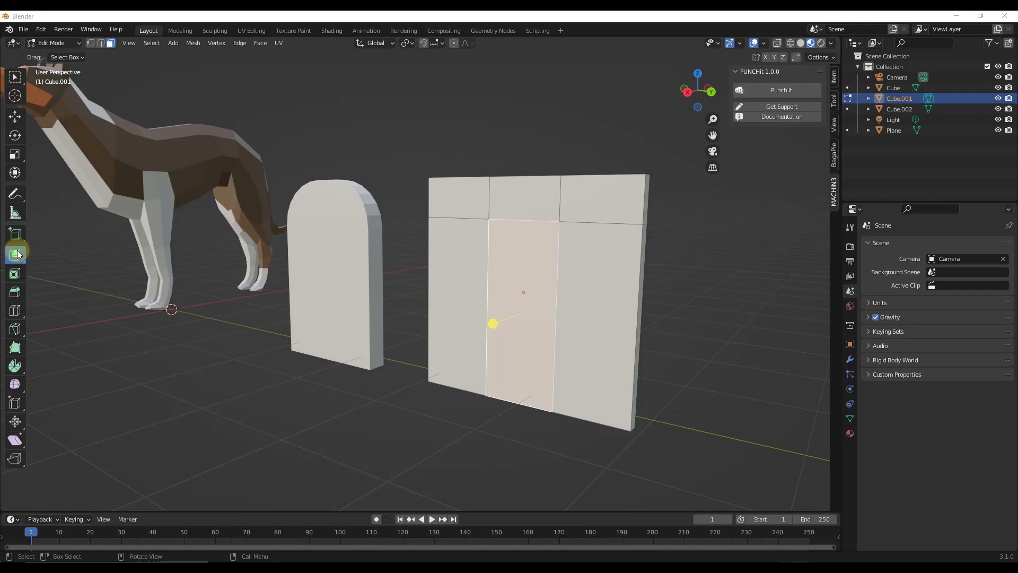
left_click(794, 91)
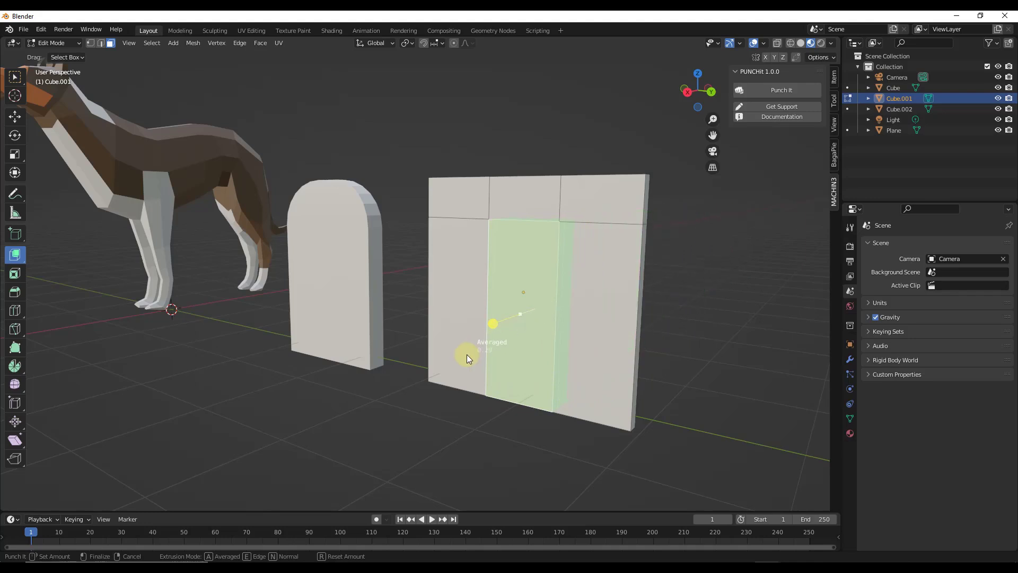
left_click(515, 365)
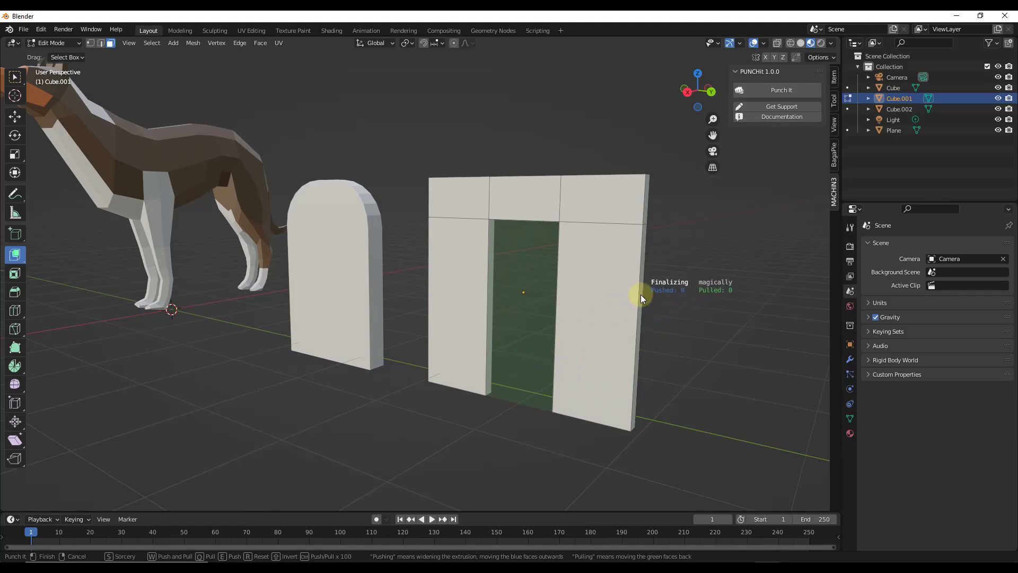
middle_click_drag(641, 294, 673, 315)
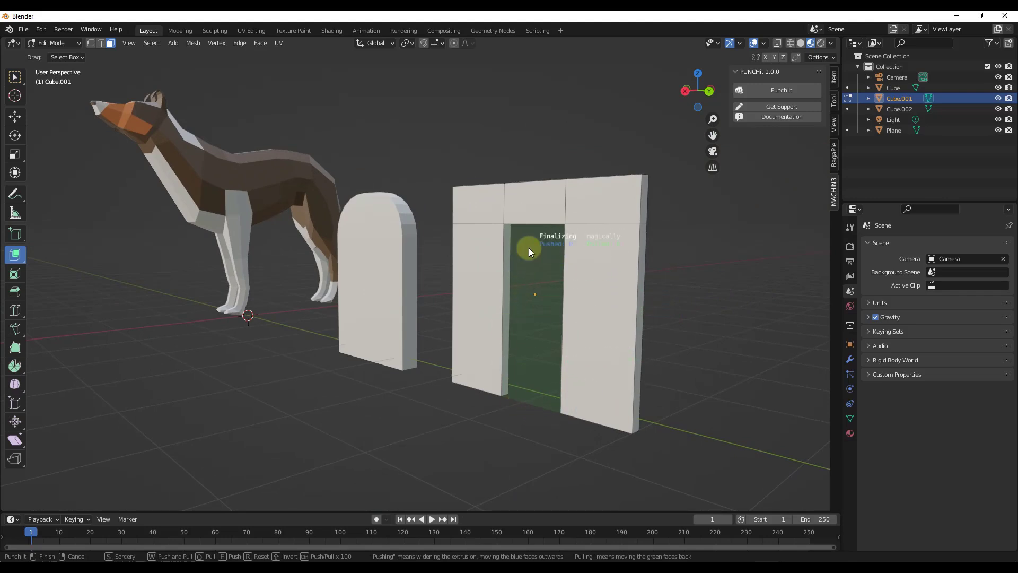
left_click(548, 295)
- Knife-cut a four-sided diamond into the upper part of the wall face beside the doorway
middle_click_drag(548, 296, 573, 268)
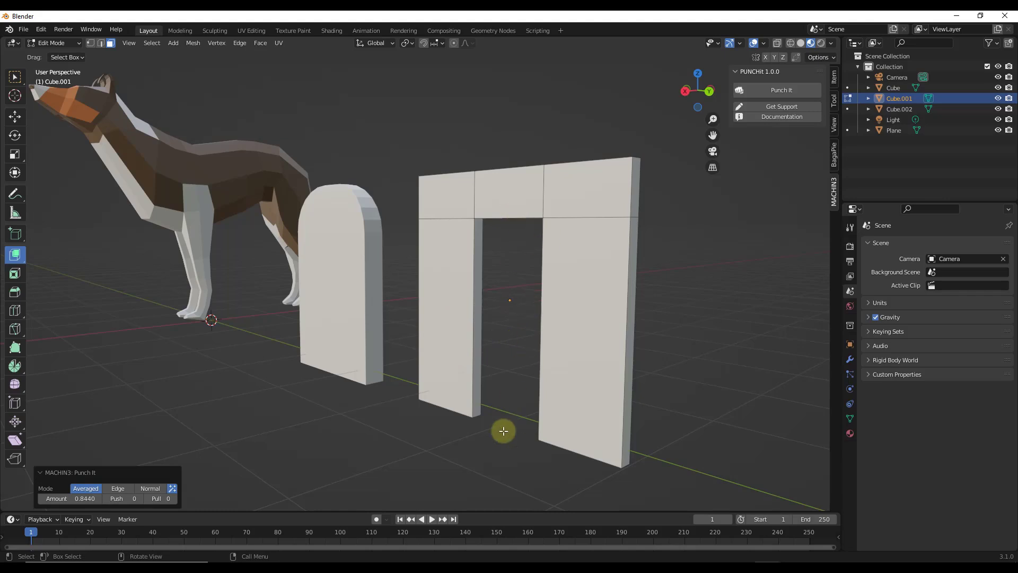
scroll(541, 261, "down", 1)
scroll(603, 294, "up", 2)
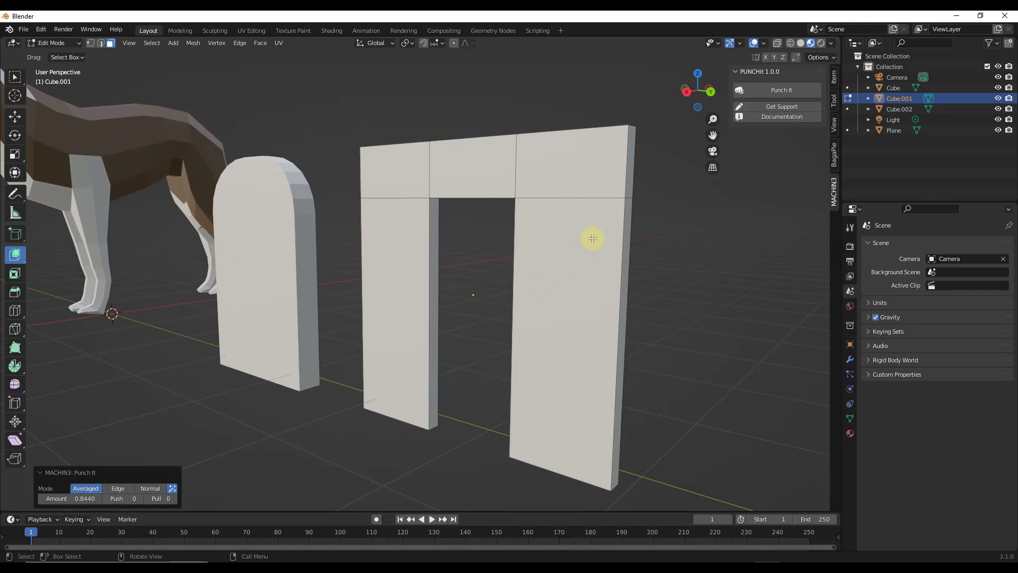
left_click(576, 251)
key("k")
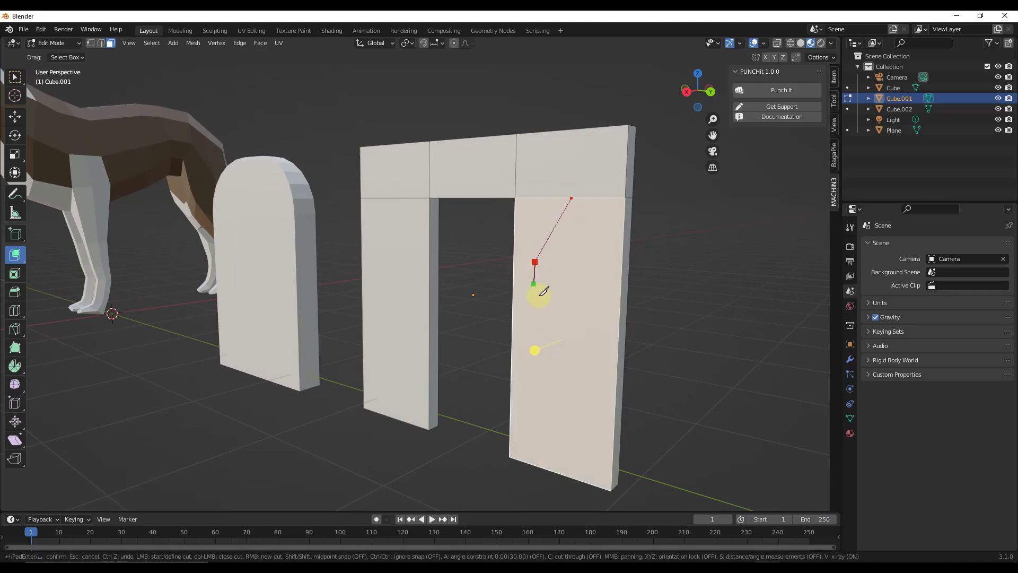
left_click(622, 266)
left_click(572, 197)
key("Return")
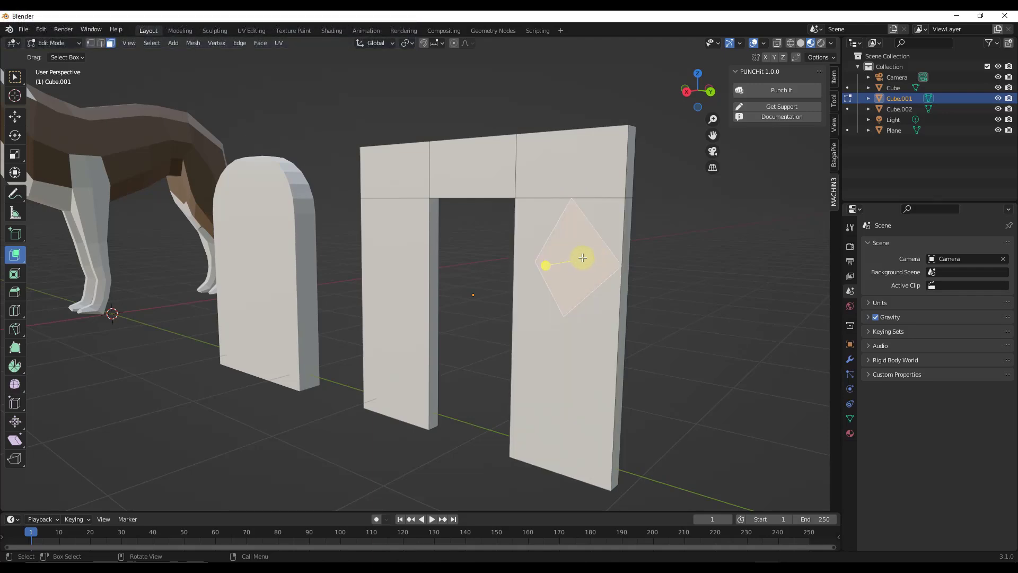
- Punch the diamond face through the wall with Punch It in Averaged mode, using an amount of 0.8013
left_click(782, 90)
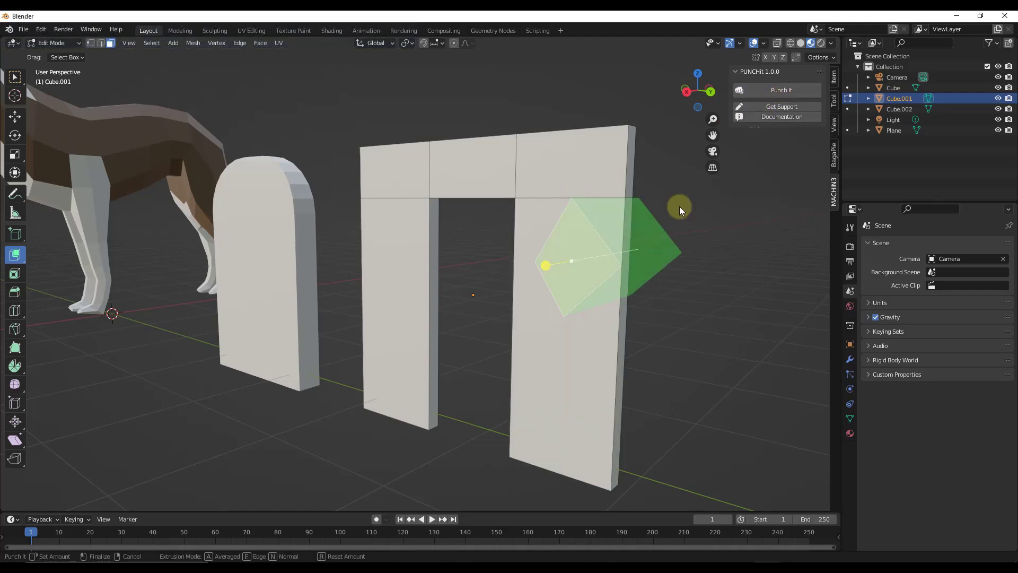
left_click(670, 275)
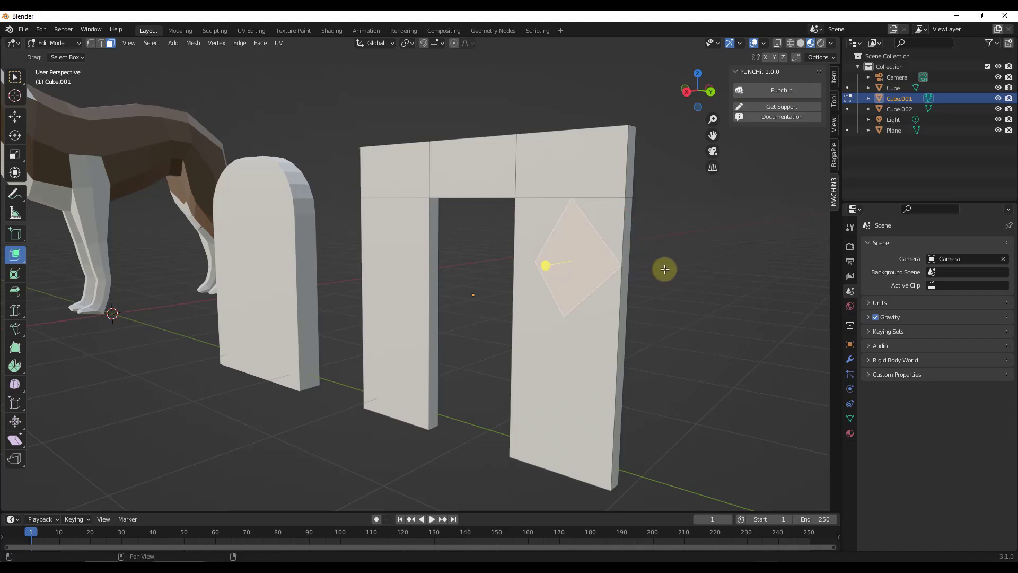
left_click(769, 91)
left_click(635, 256)
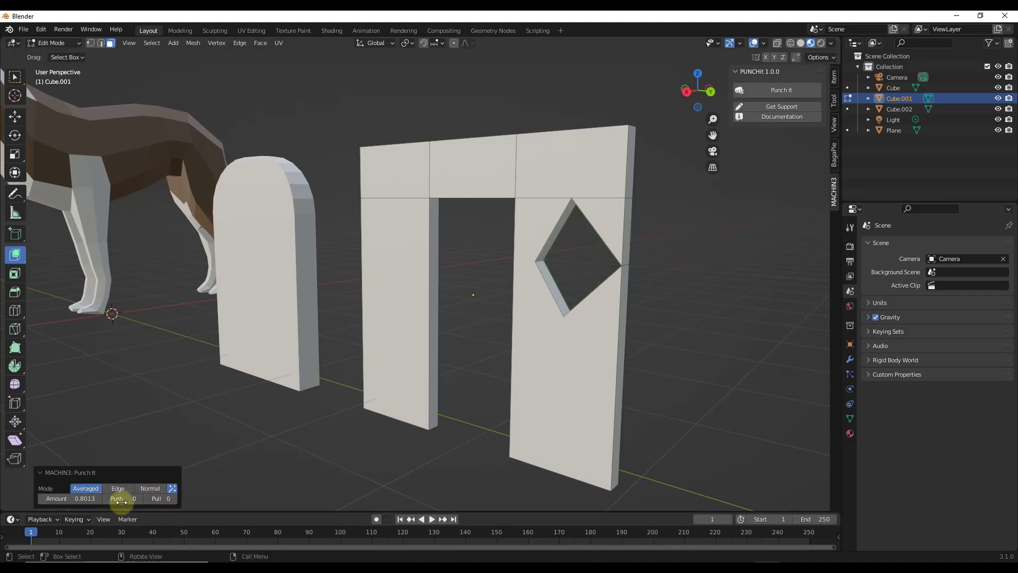
- Leave the square panel and open the arched panel's mesh for editing
scroll(699, 300, "down", 3)
scroll(315, 210, "up", 5)
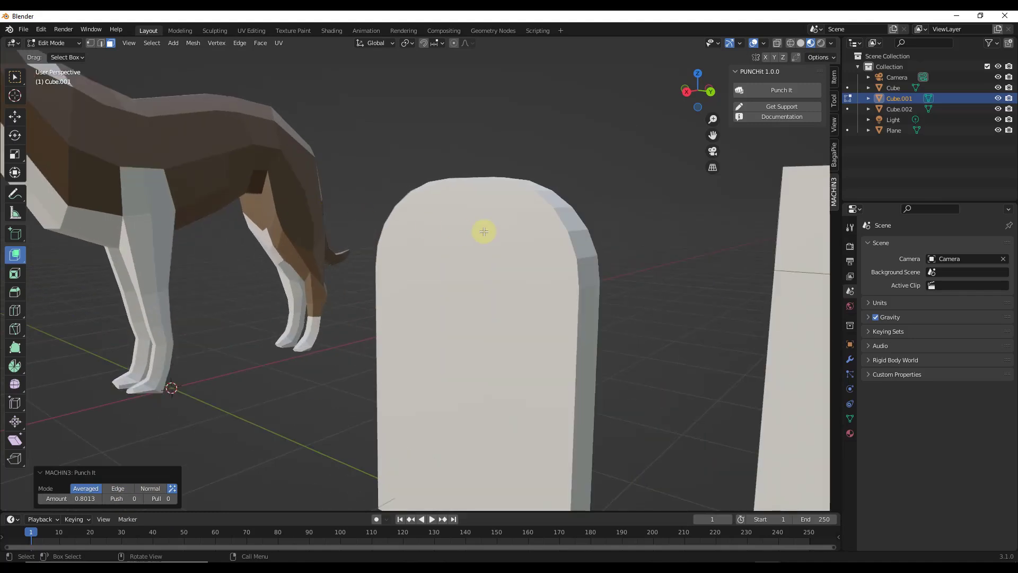
middle_click_drag(574, 238, 579, 245)
key("Tab")
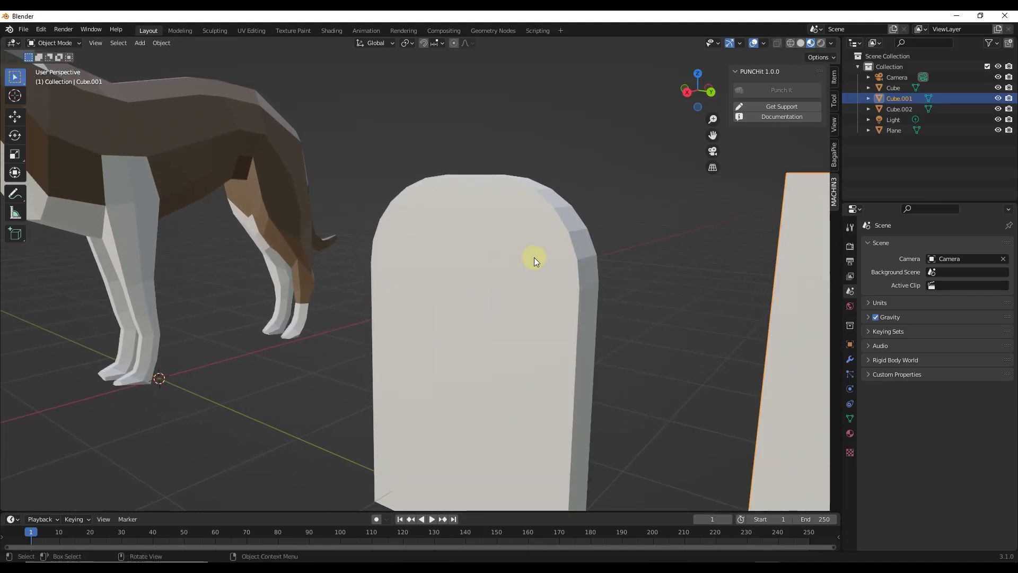
left_click(541, 258)
key("Tab")
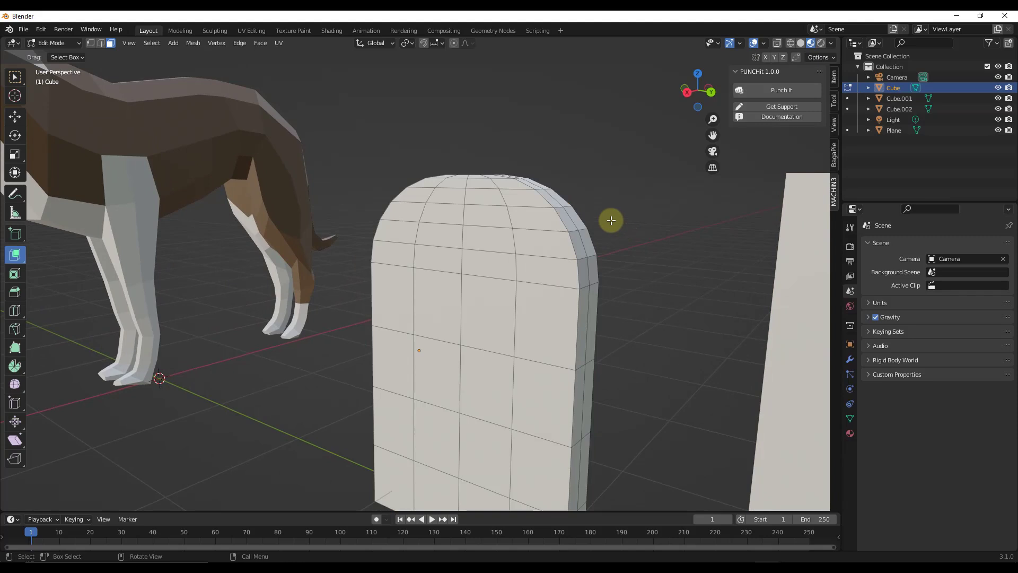
- Select the front strip of narrow side faces along the curved shoulder of the arched panel
middle_click_drag(610, 220, 549, 181)
scroll(548, 180, "up", 2)
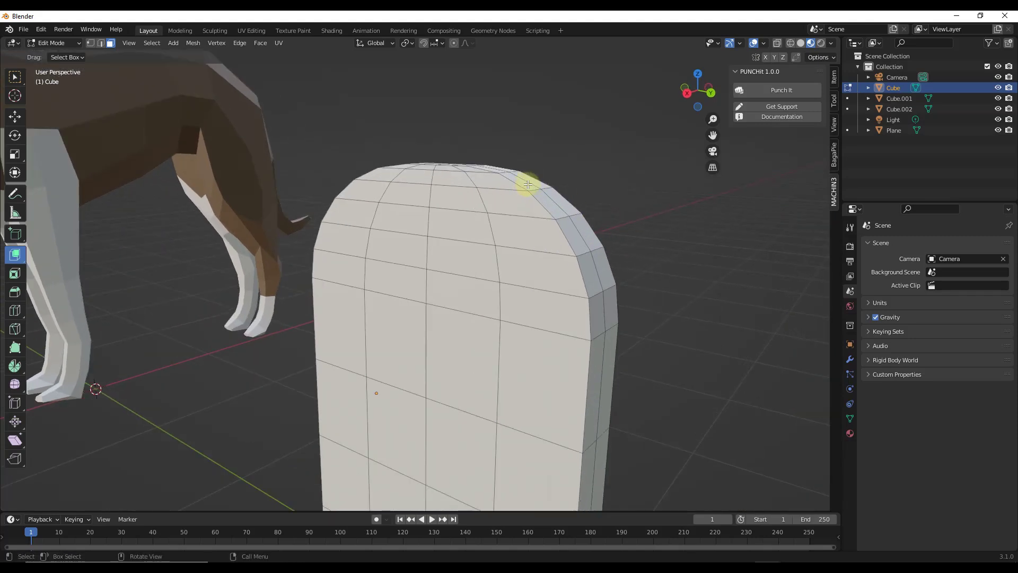
left_click(546, 208, "shift")
left_click(569, 231, "shift")
left_click(589, 280, "shift")
left_click(598, 309, "shift")
- Try to push the curved strip inward with Extrude Manifold by -0.07823 m, testing the Dissolve Orthogonal Edges option
left_click_drag(605, 214, 586, 223)
mouse_move(650, 252)
middle_mouse_down()
mouse_move(582, 250)
mouse_move(641, 250)
middle_mouse_up()
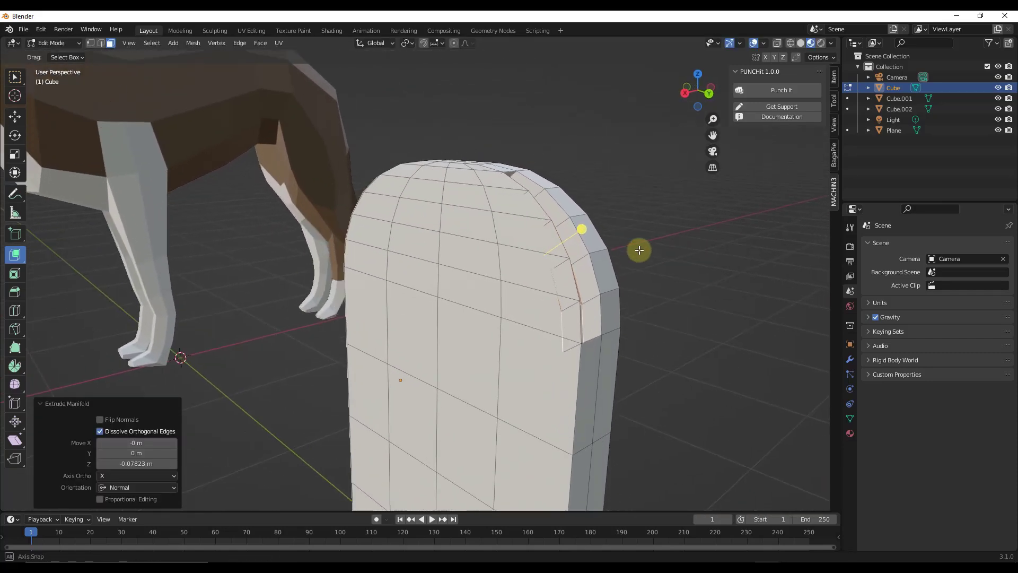
left_click(99, 431)
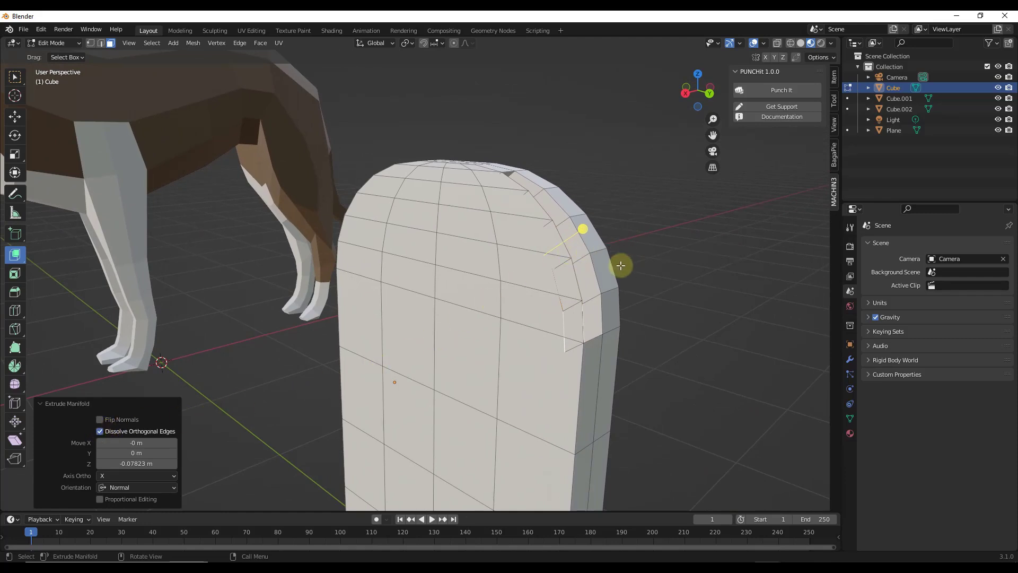
- Punch the curved strip of faces into the arched panel with Punch It in Averaged mode, using an amount of 0.0499
left_click(578, 239, "alt")
left_click(773, 91)
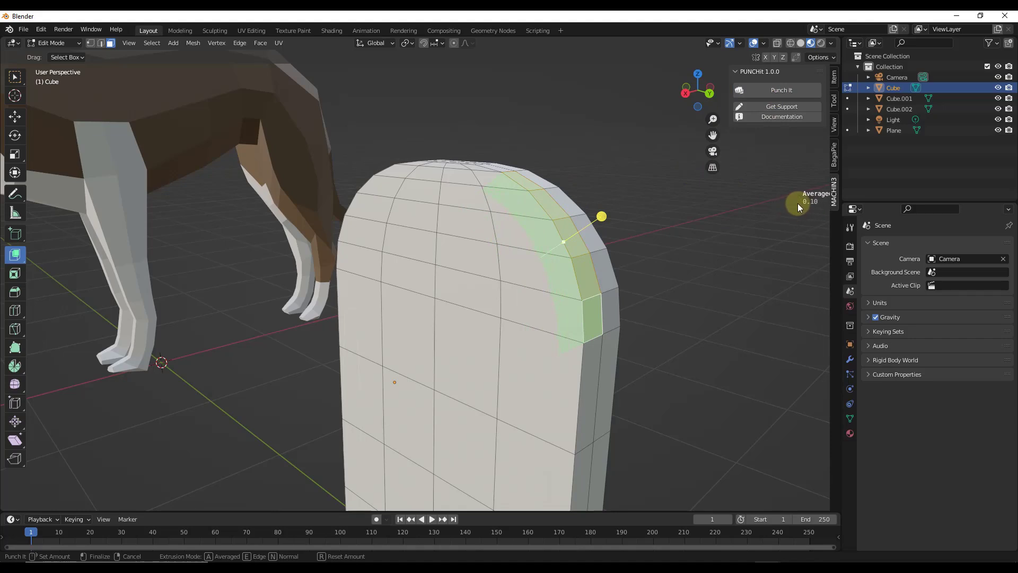
left_click(795, 191)
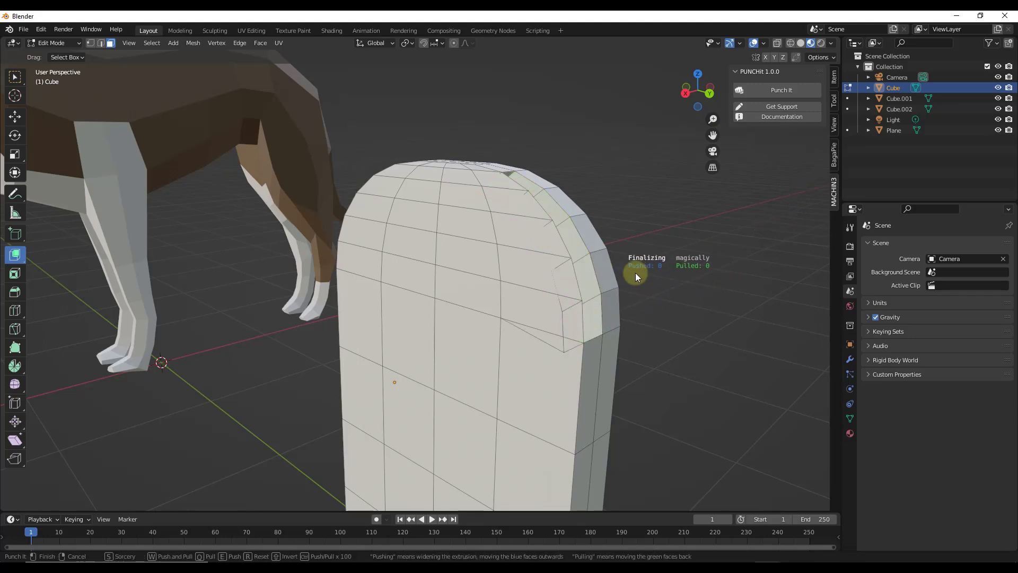
middle_click_drag(636, 273, 595, 209)
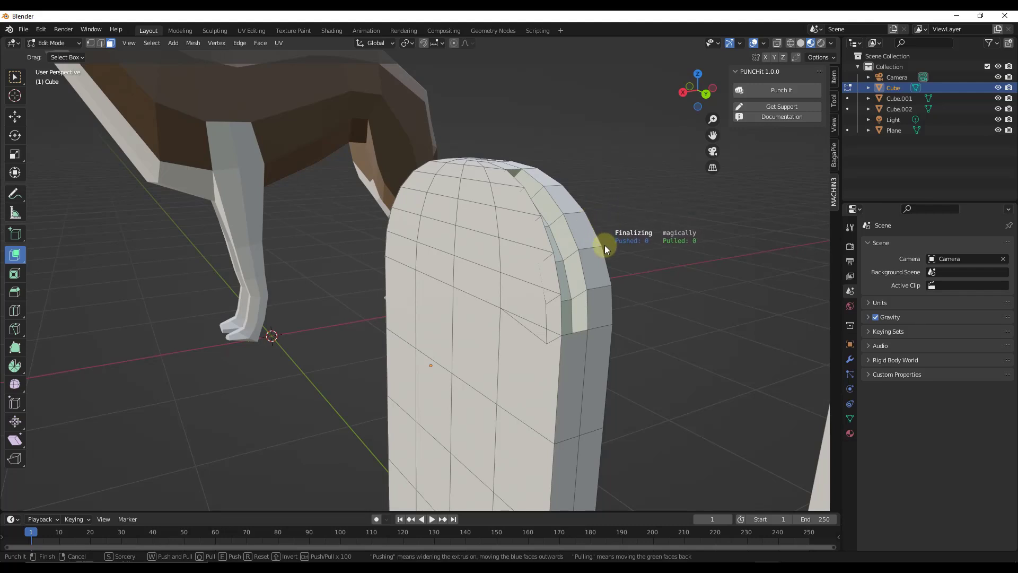
left_click(632, 247)
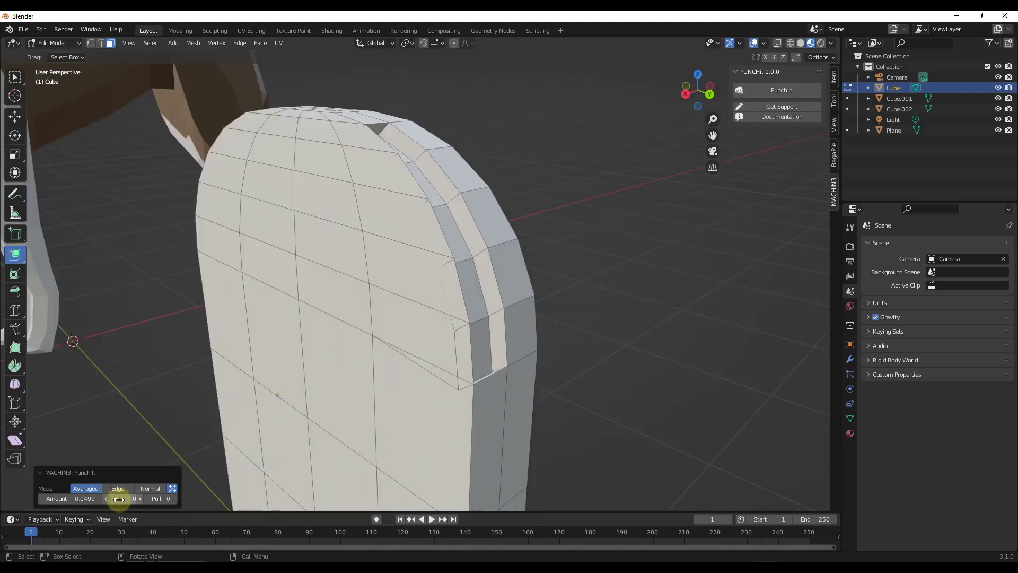
- Set the curved punch's Push to 4351 and its Pull to 54
left_click_drag(121, 499, 243, 347)
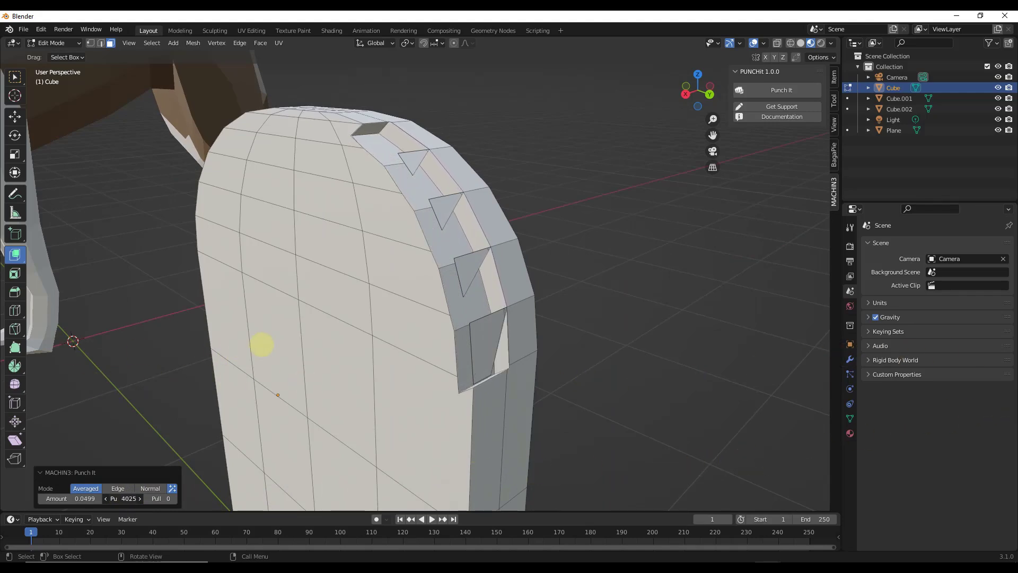
left_click_drag(339, 346, 195, 497)
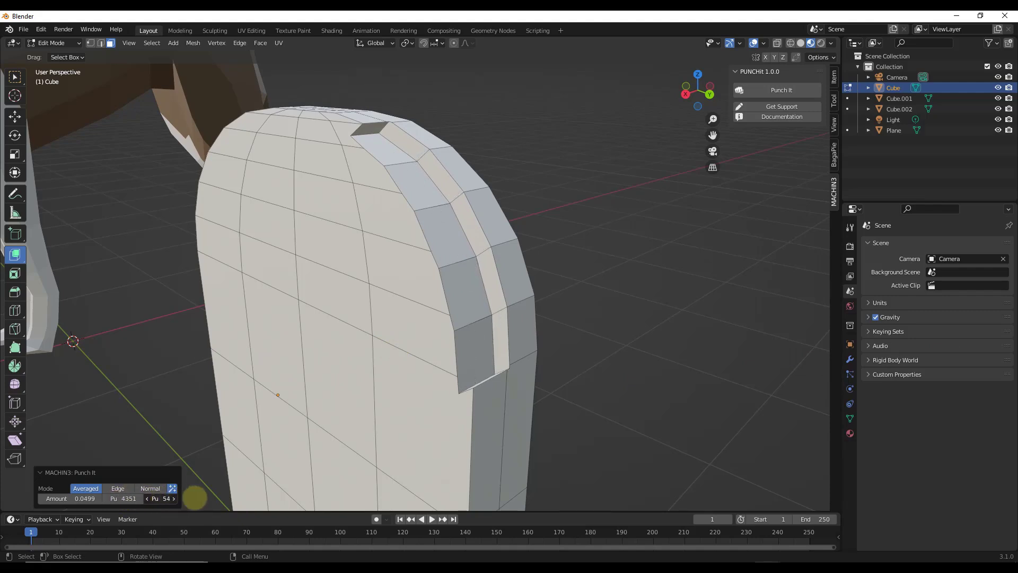
mouse_move(428, 268)
middle_mouse_down()
mouse_move(461, 272)
mouse_move(439, 266)
middle_mouse_up()
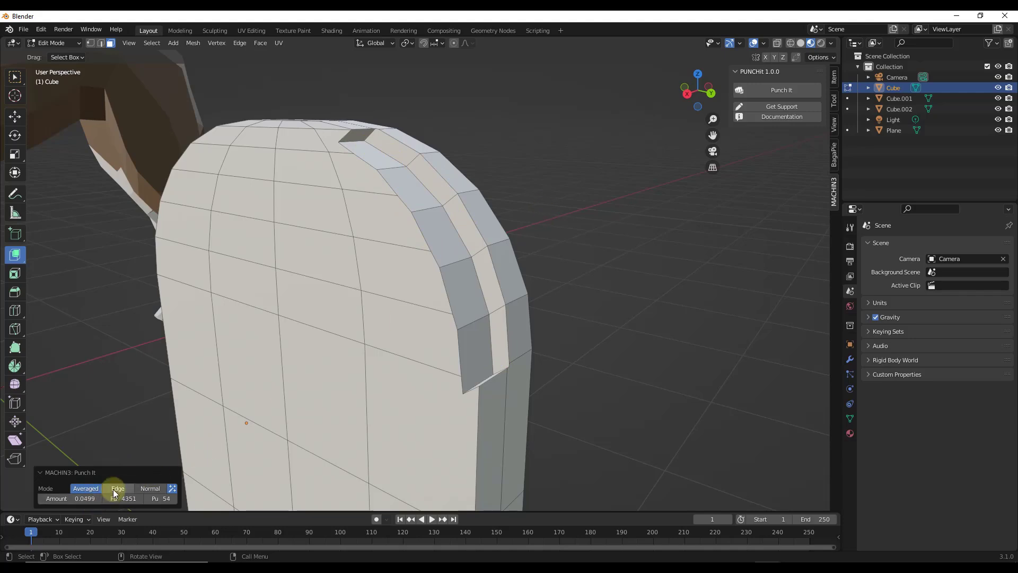
- Compare the curved punch's extrusion modes and keep Normal, with Pull set to 91 and Push to 6156
left_click(146, 490)
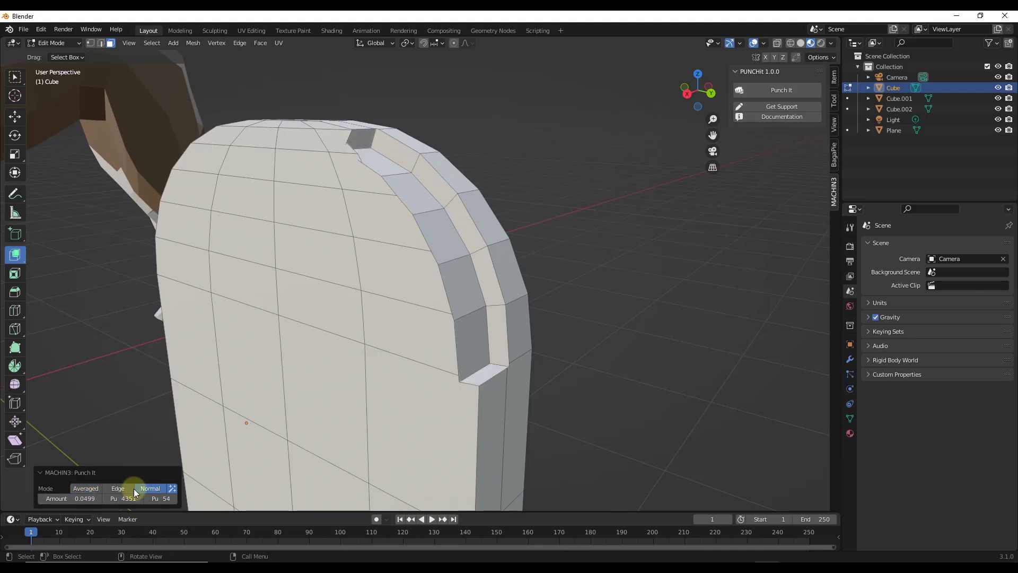
left_click(121, 490)
left_click(92, 490)
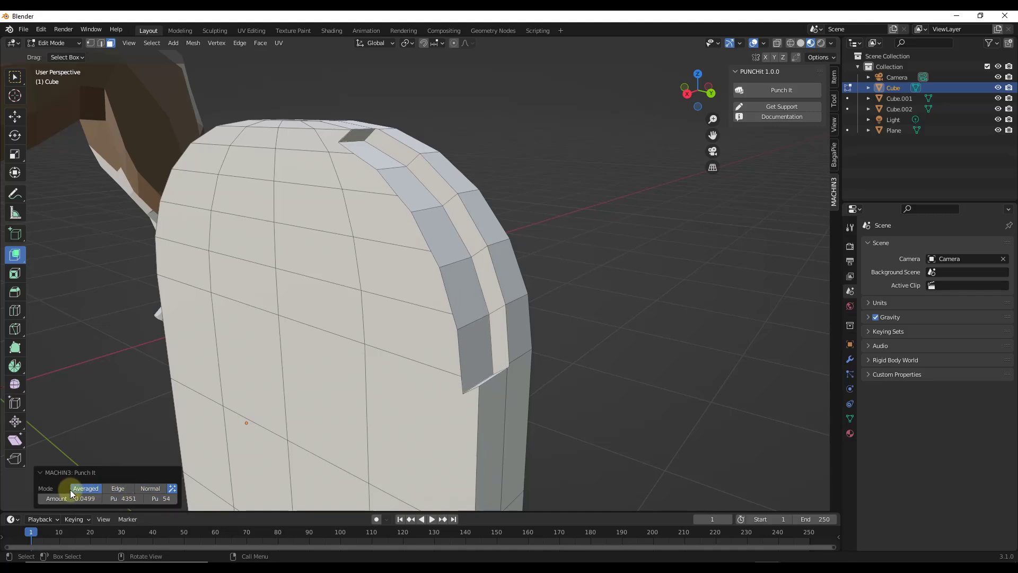
left_click(149, 488)
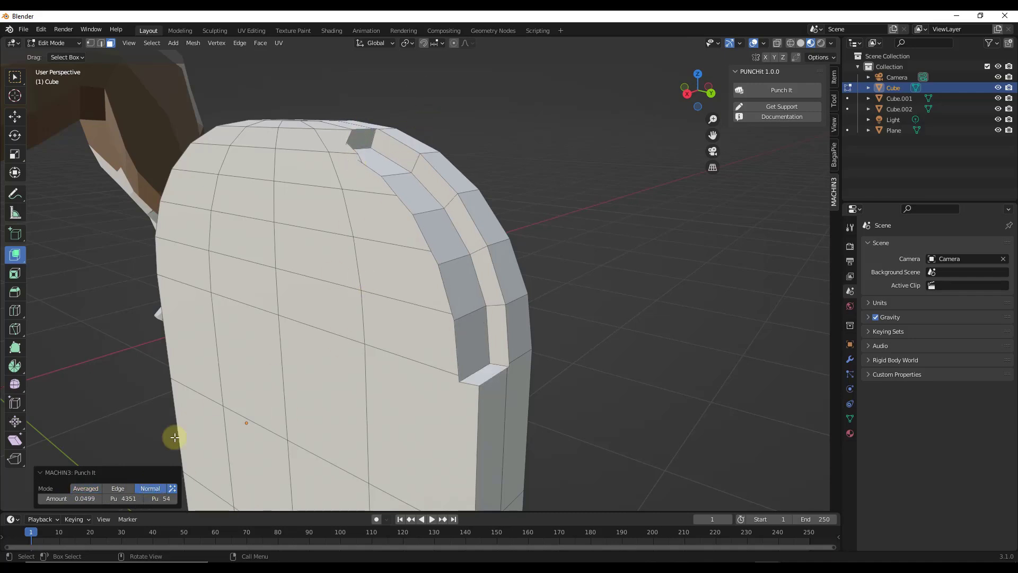
left_click_drag(158, 498, 182, 498)
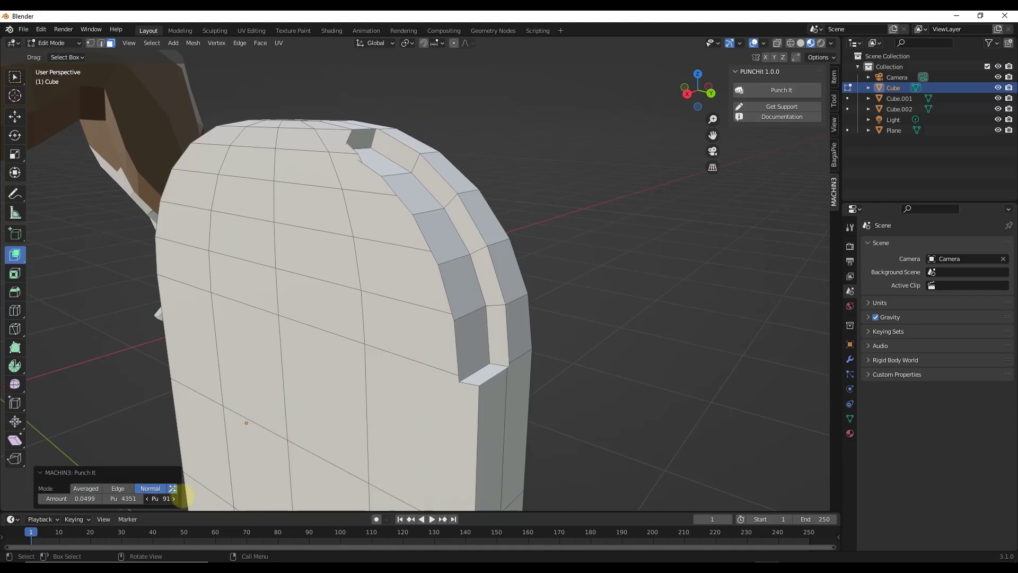
left_click_drag(118, 499, 114, 463)
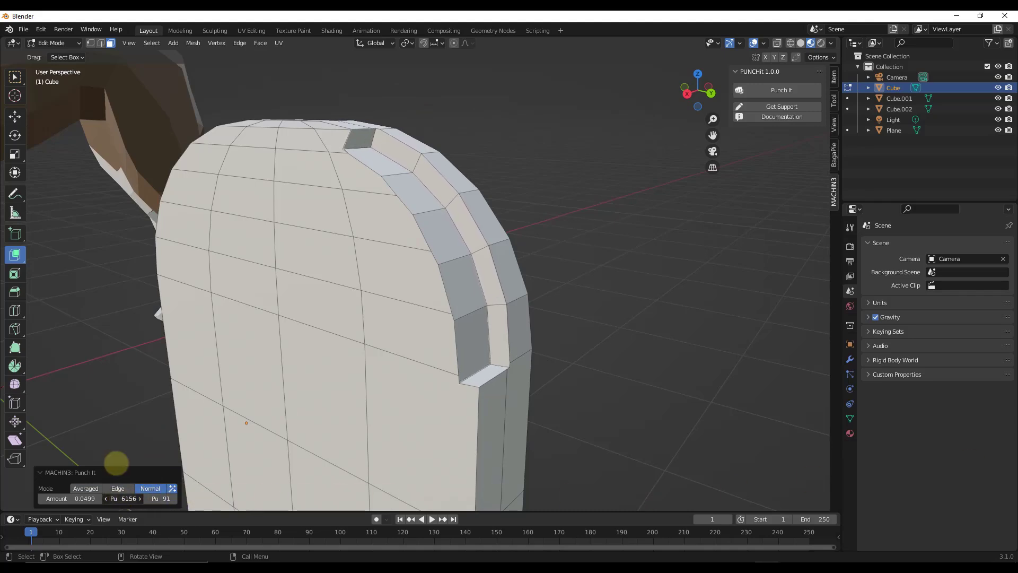
- Extrude Manifold the two-by-two block of faces near the top of the arched panel through its back by -0.46589 m
mouse_move(612, 244)
middle_mouse_down()
mouse_move(575, 257)
mouse_move(626, 258)
middle_mouse_up()
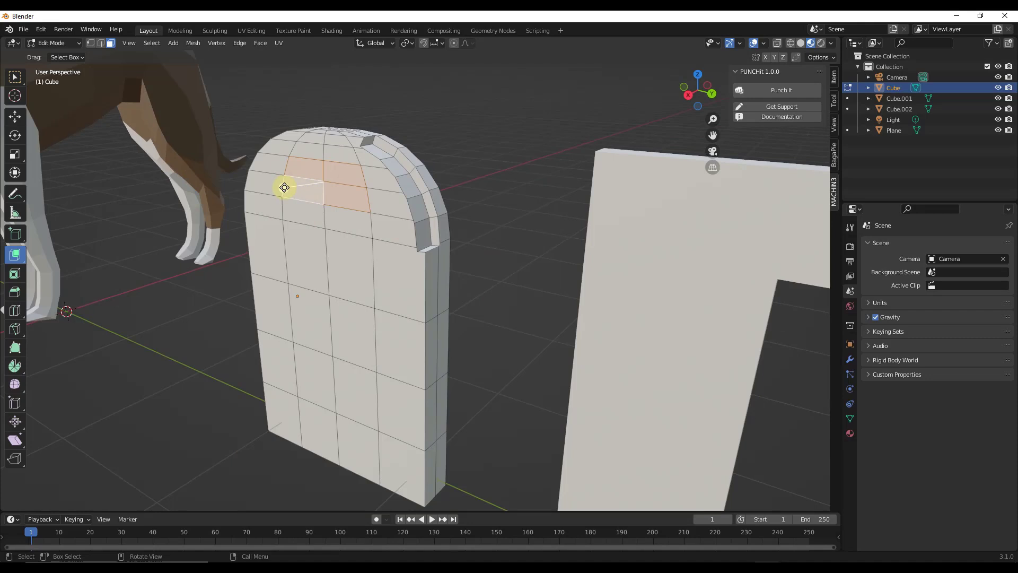
key("e")
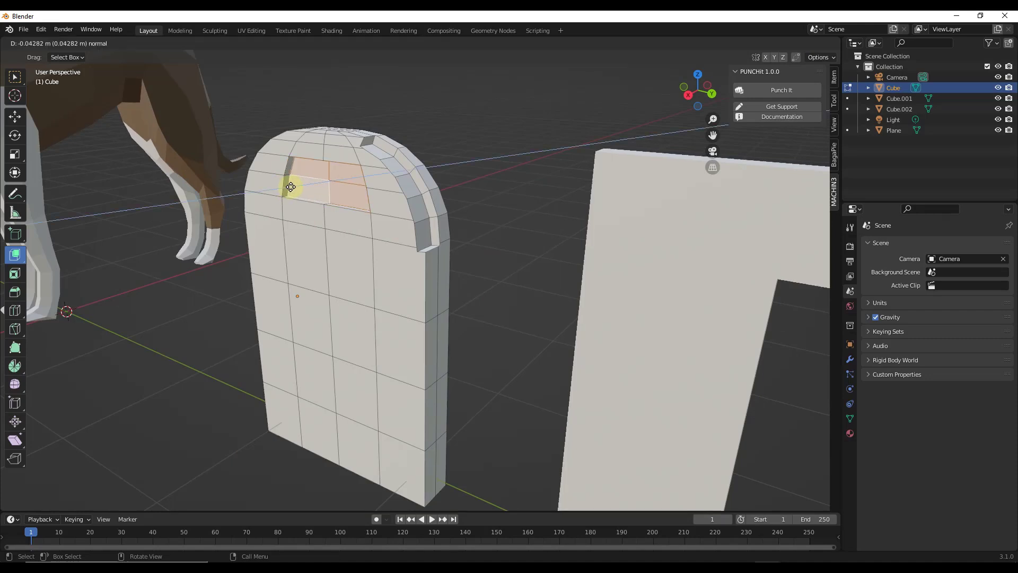
left_click(341, 184)
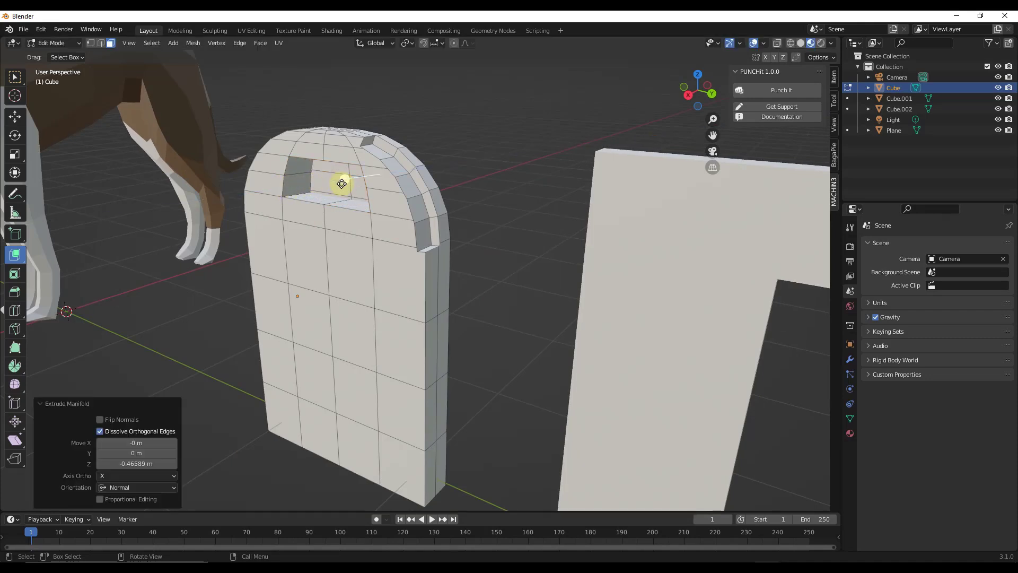
middle_click_drag(457, 164, 388, 170)
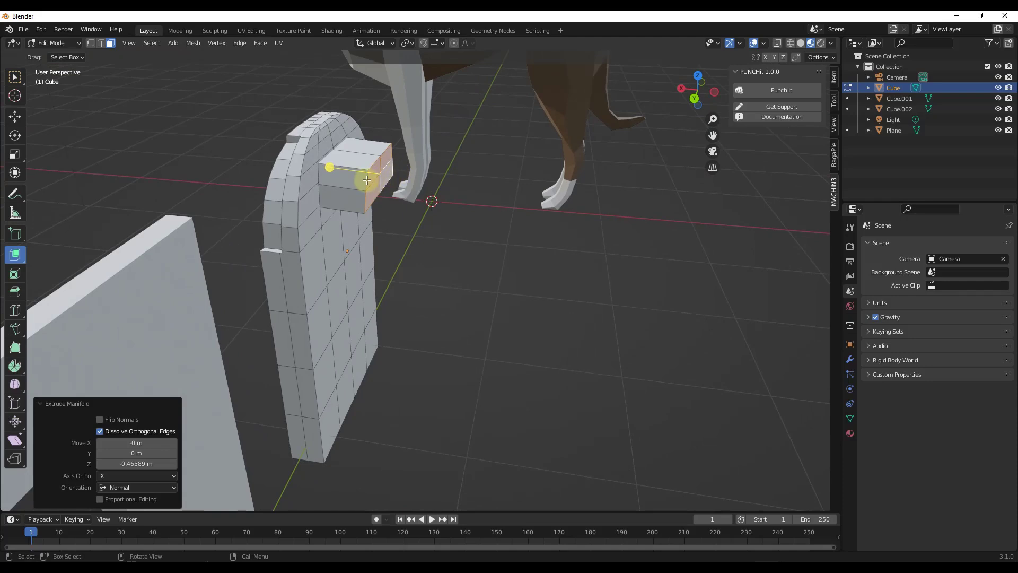
- Undo the manifold extrusion and punch the two-by-two block of faces through the arched panel with Punch It, using an amount of 0.4482
middle_click_drag(284, 209, 377, 196)
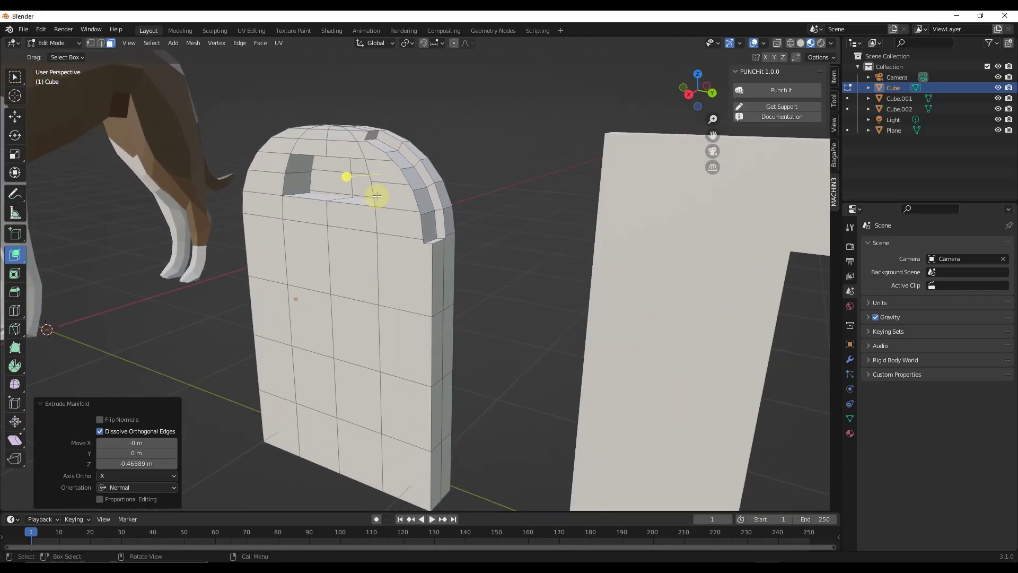
key("ctrl+z")
scroll(311, 177, "up", 2)
left_click(762, 91)
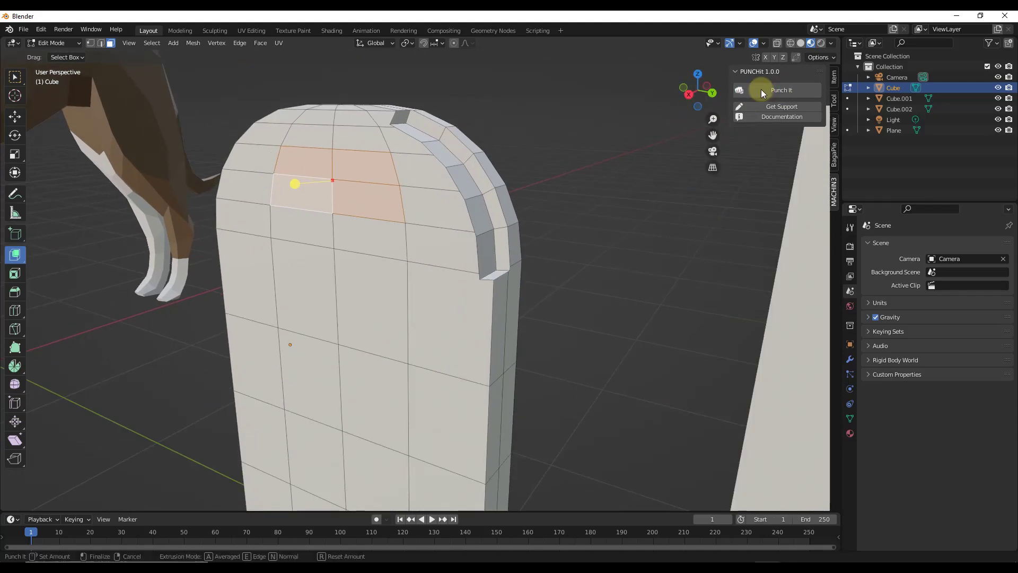
left_click(508, 138)
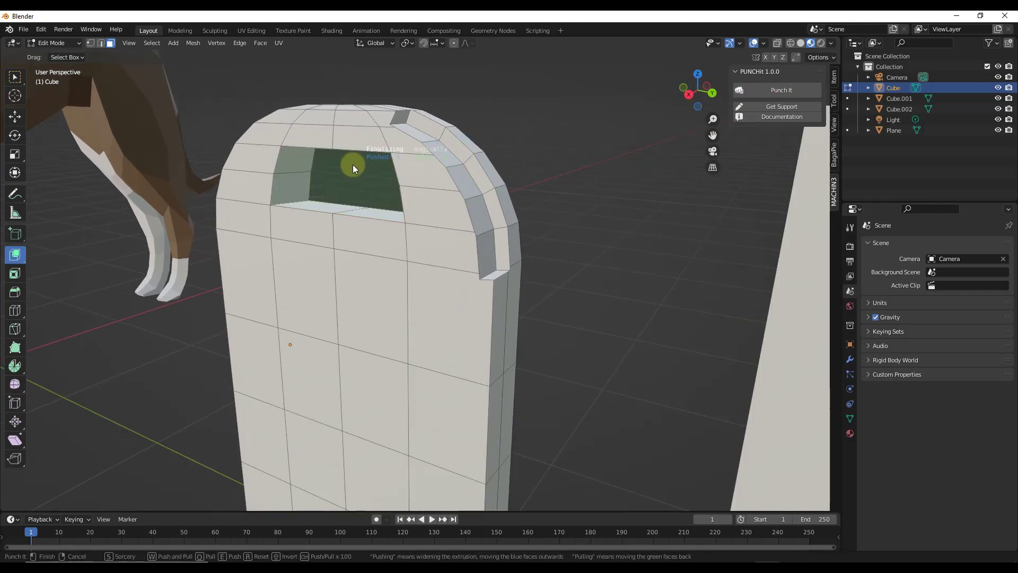
middle_click_drag(402, 198, 471, 204)
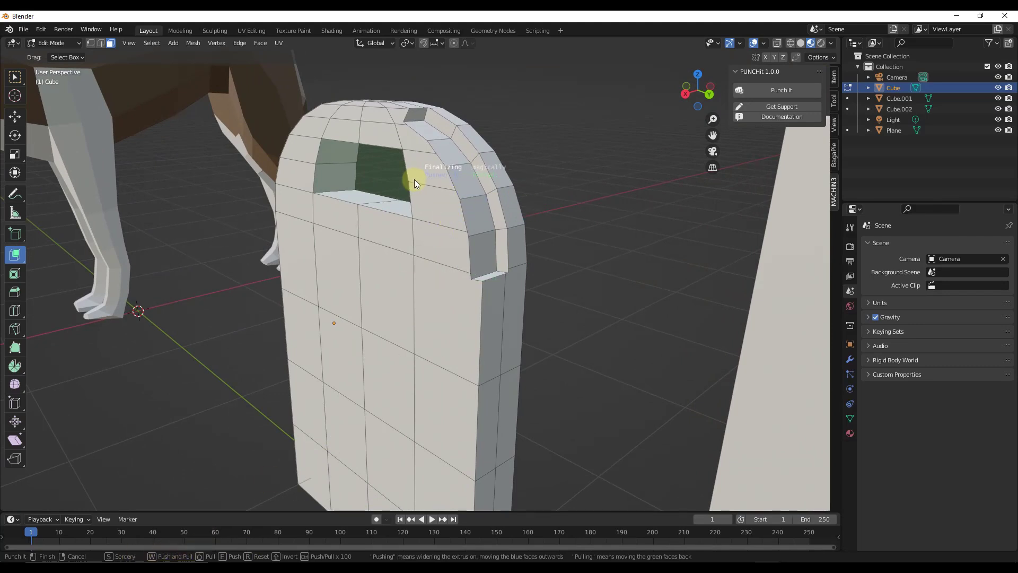
left_click(563, 166)
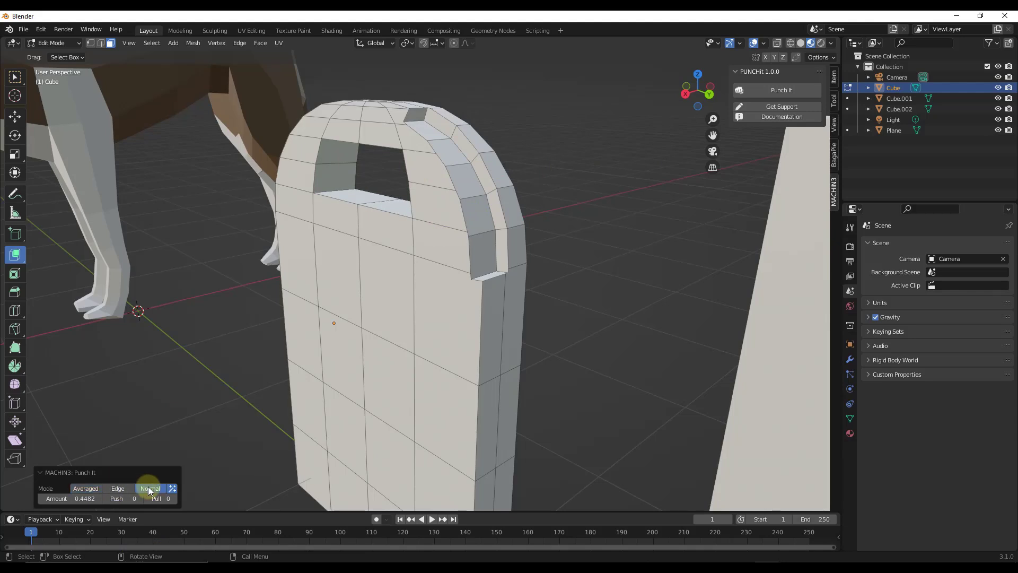
- Compare the Edge and Normal modes for the arched panel's through-punch, keep Normal, and adjust the punch amount
left_click(118, 488)
left_click(142, 489)
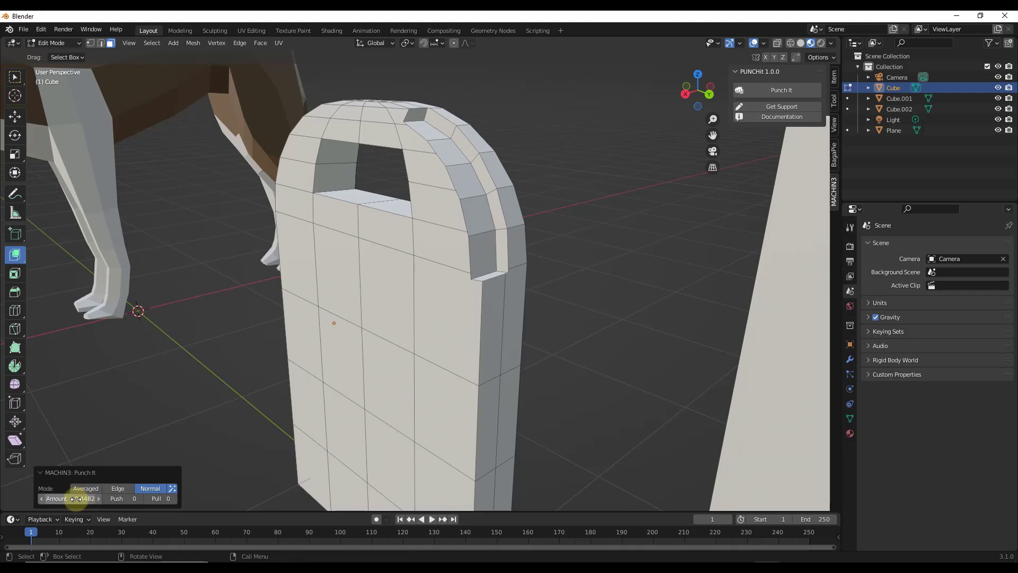
left_click_drag(5, 503, 896, 489)
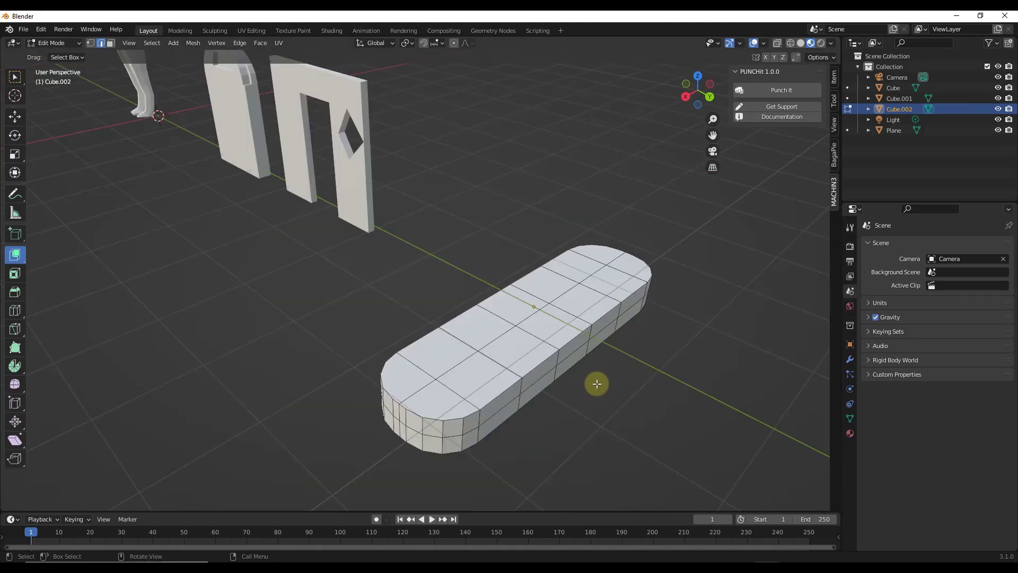
- Punch a top face beside the rounded slab's long side through its full thickness with Punch It in Averaged mode, using an amount of 1.0666
scroll(610, 339, "up", 3)
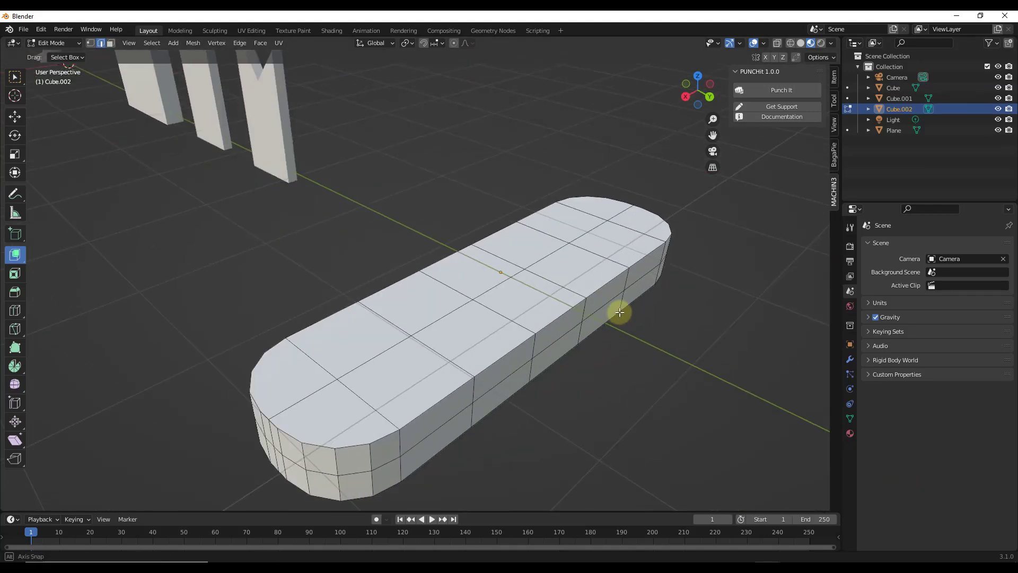
scroll(618, 311, "up", 2)
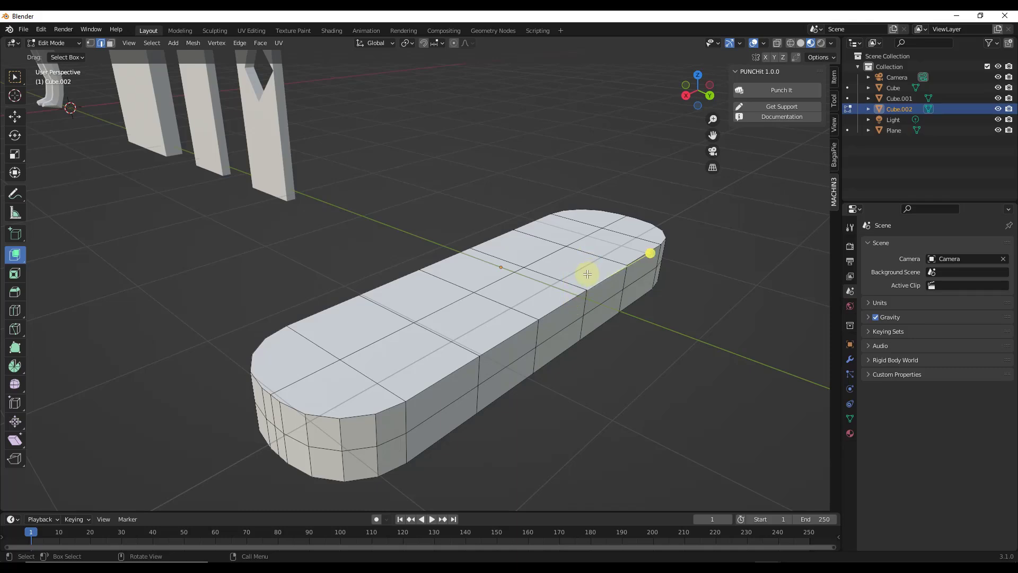
left_click(568, 273)
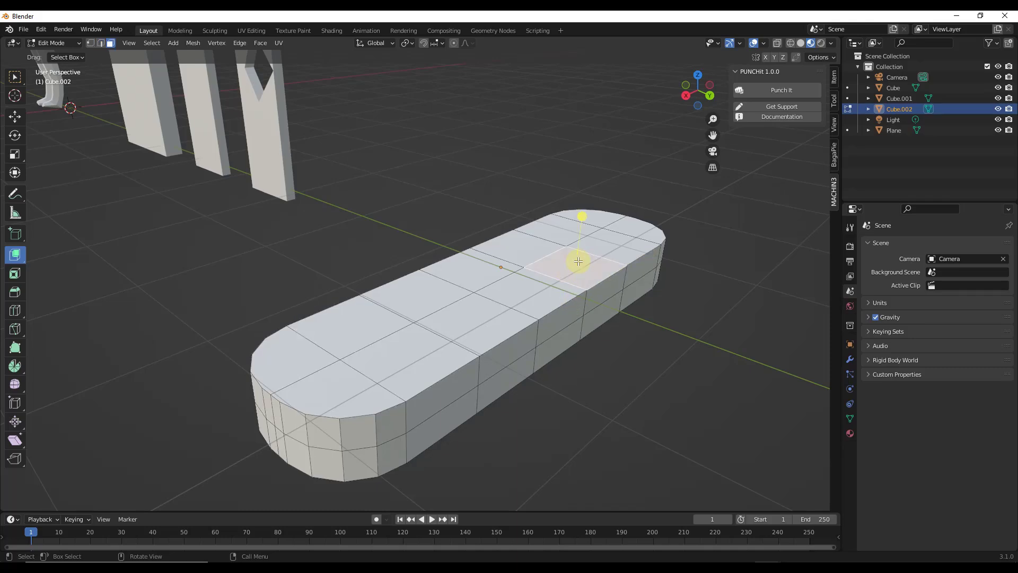
left_click(780, 90)
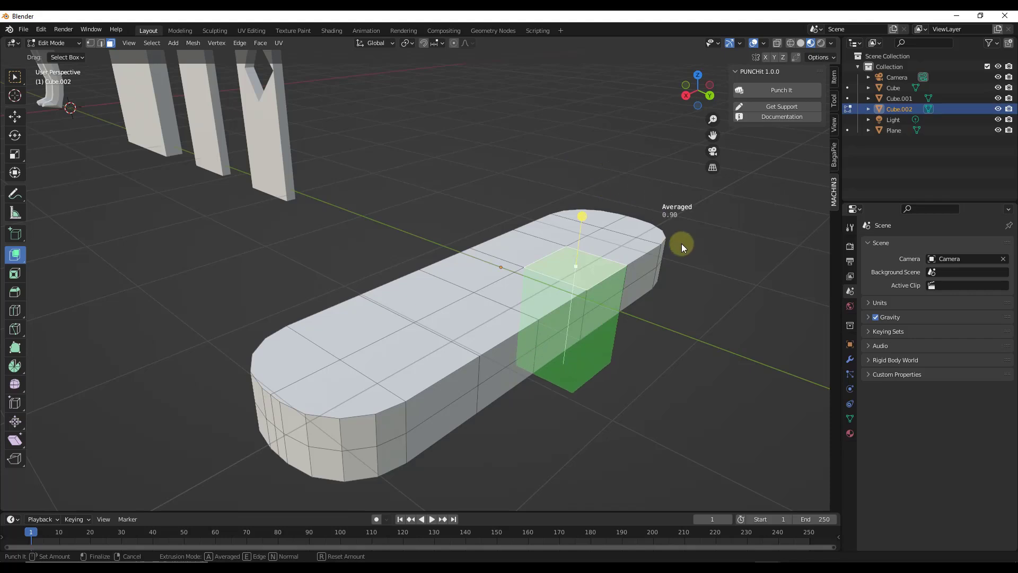
left_click(676, 259)
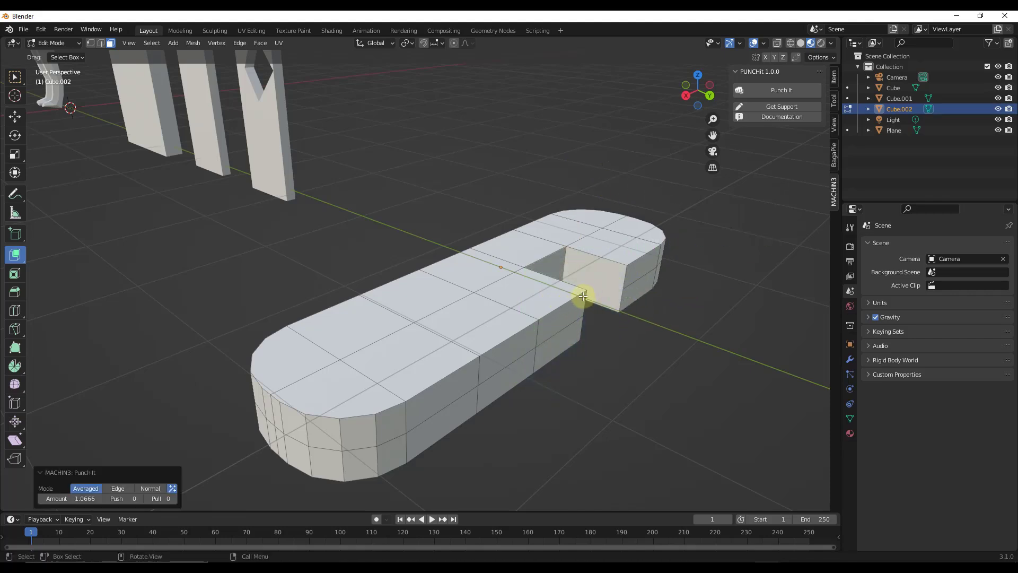
- Extrude the slab's outer top edge beside the notch 0.61303 m along the global Y axis into a thin flap
left_click(553, 309)
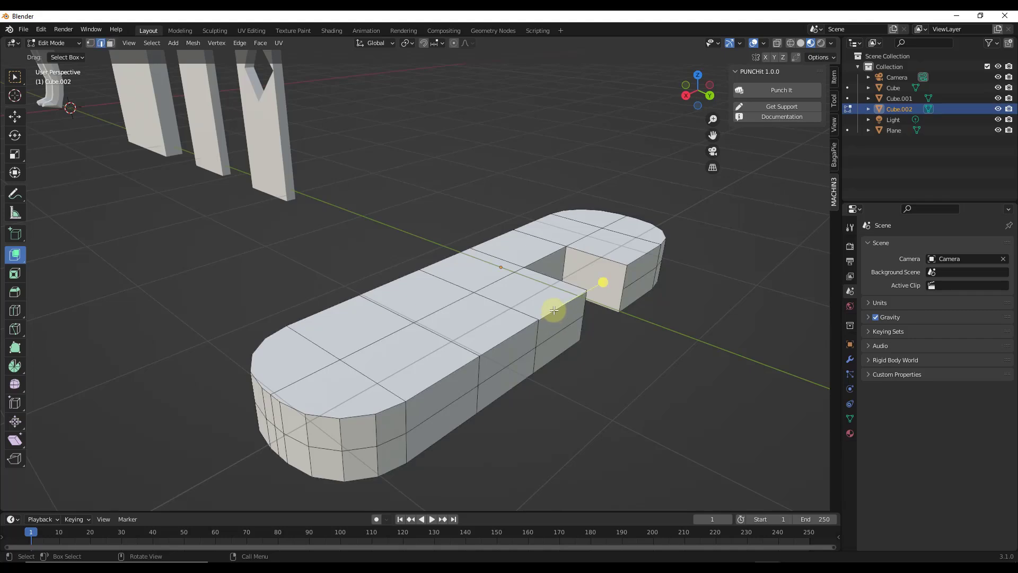
key("g")
key("y")
left_click(642, 340)
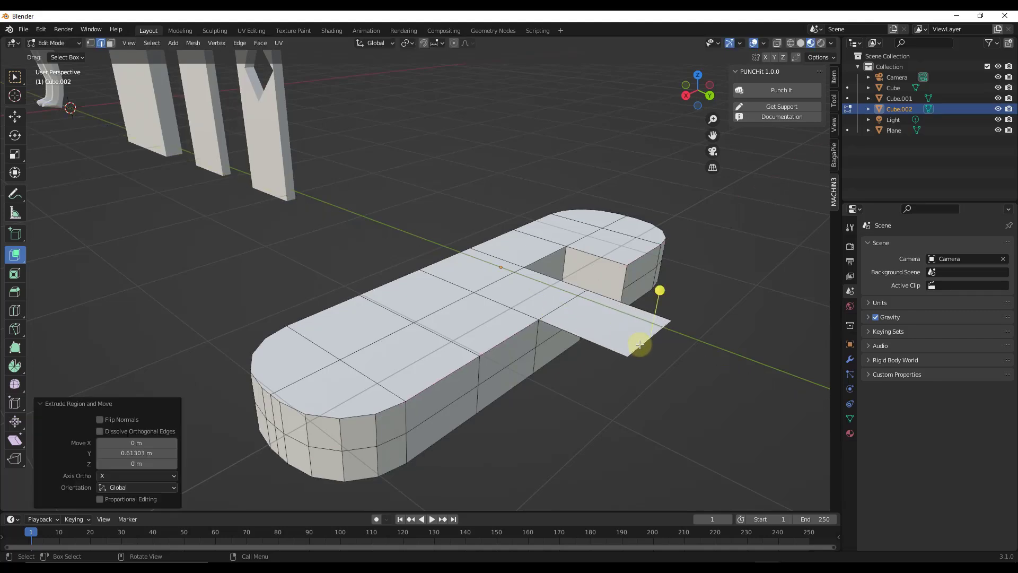
key("Tab")
middle_click_drag(609, 293, 623, 343)
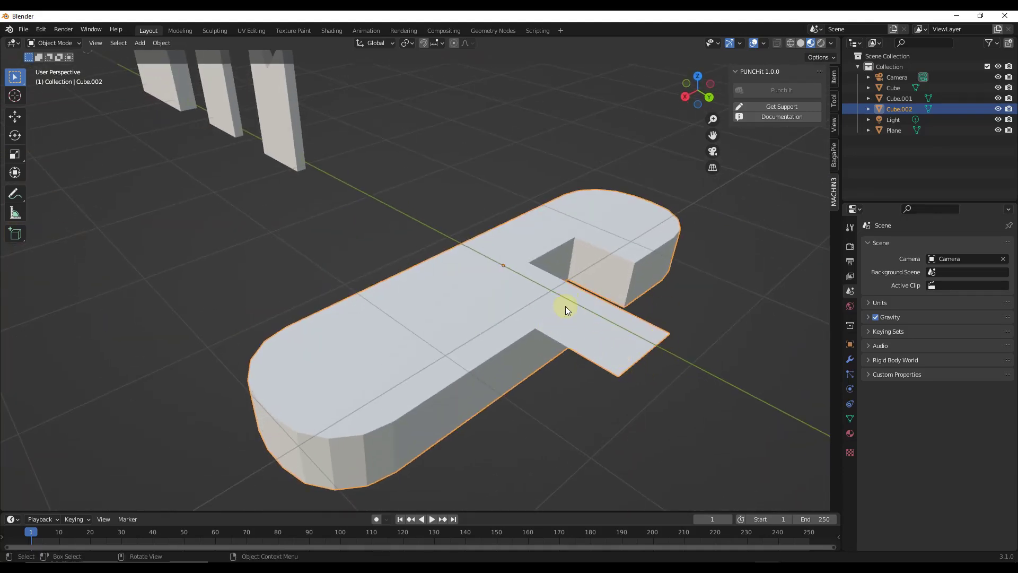
- Try to run Punch It on the slab's top face on the far side of the flap from the notch
key("Tab")
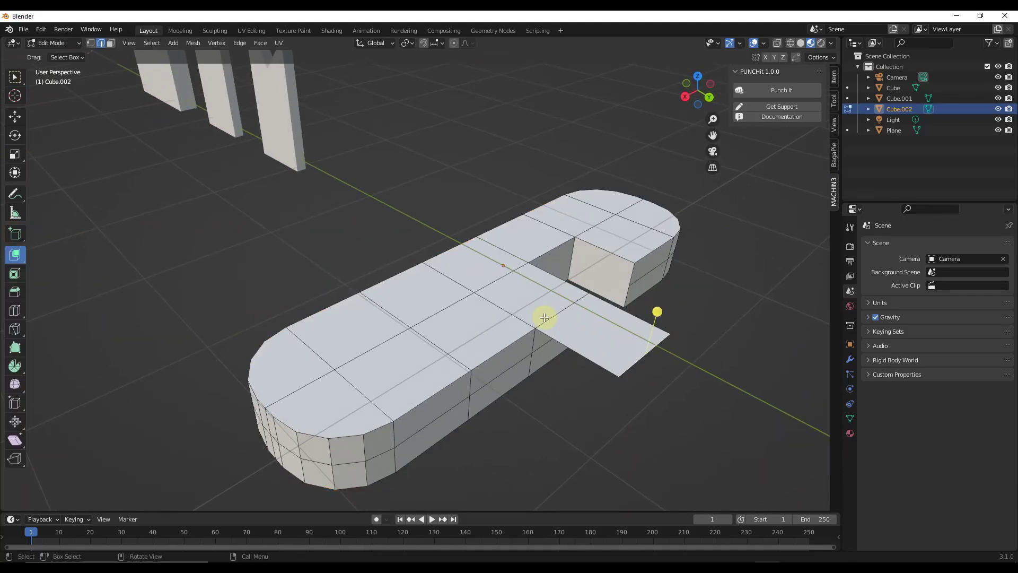
key("3")
left_click(482, 323)
left_click(776, 91)
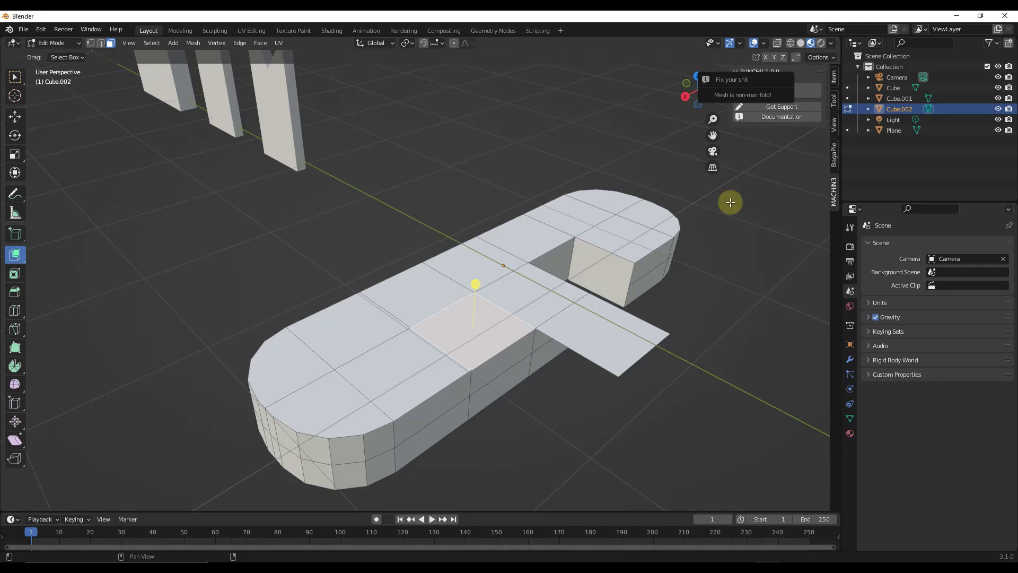
- Delete the thin flap extruded from the slab's outer top edge
left_click(677, 350)
key("2")
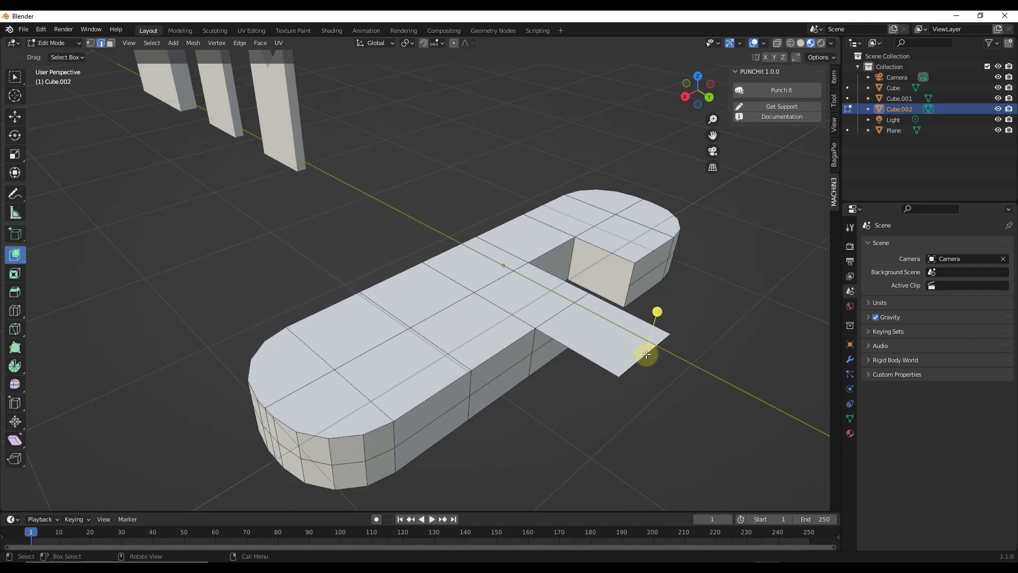
left_click(600, 365, "shift")
key("x")
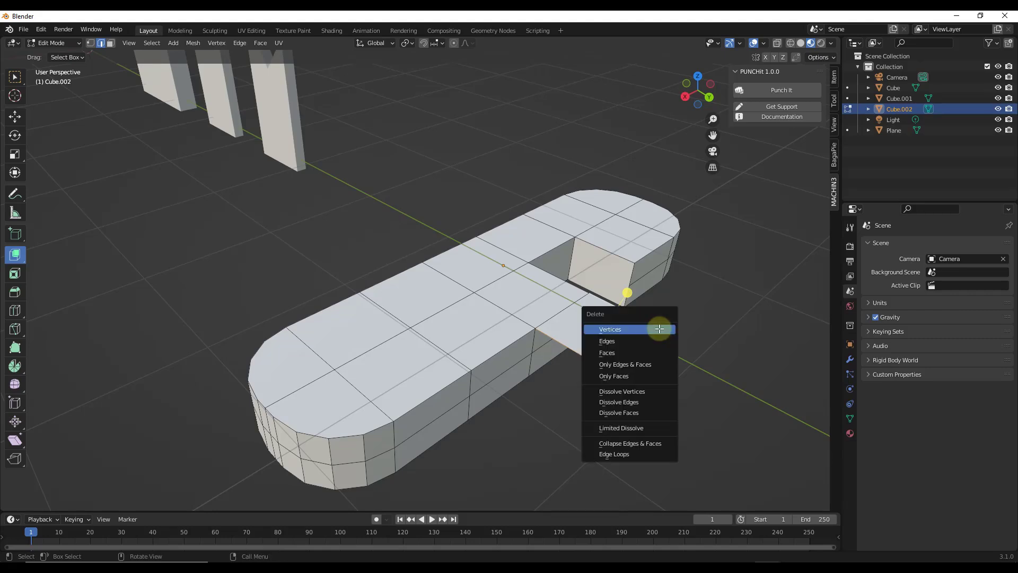
key("Tab")
key("Tab")
- Punch a second notch through the slab's side, one face away from the first, with Punch It in Averaged mode
left_click(488, 320)
key("3")
left_click(487, 321)
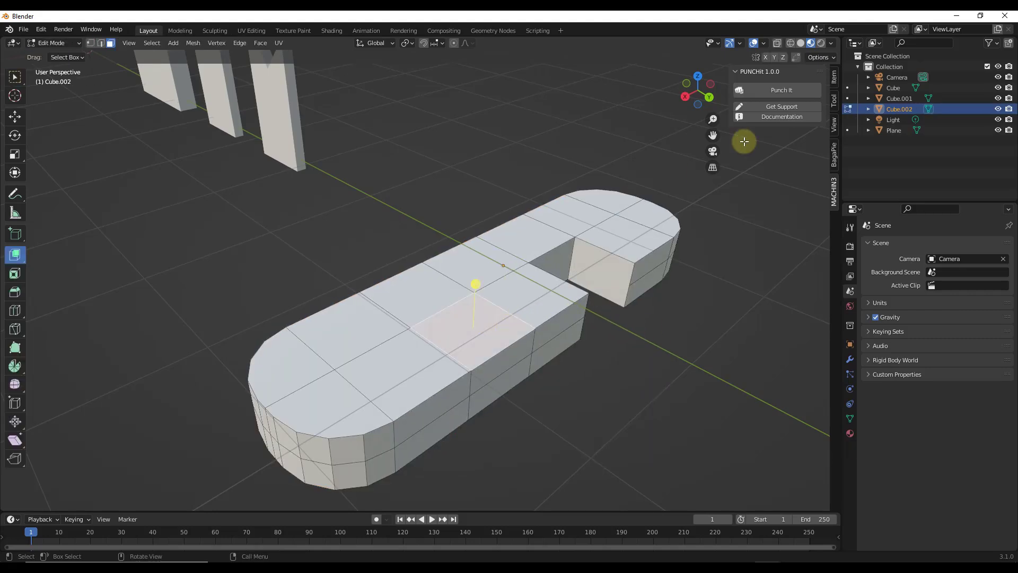
left_click(781, 89)
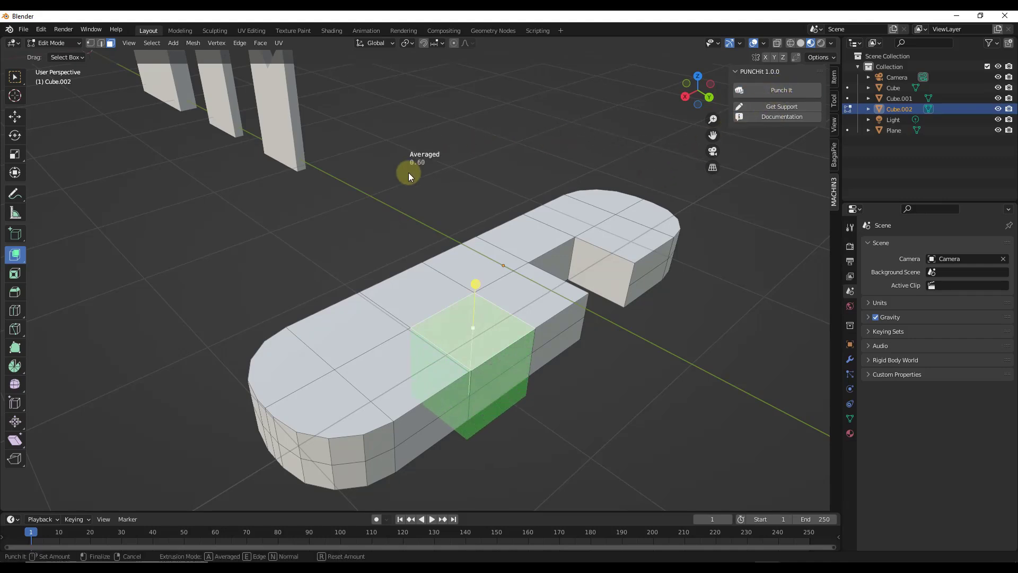
left_click(632, 241)
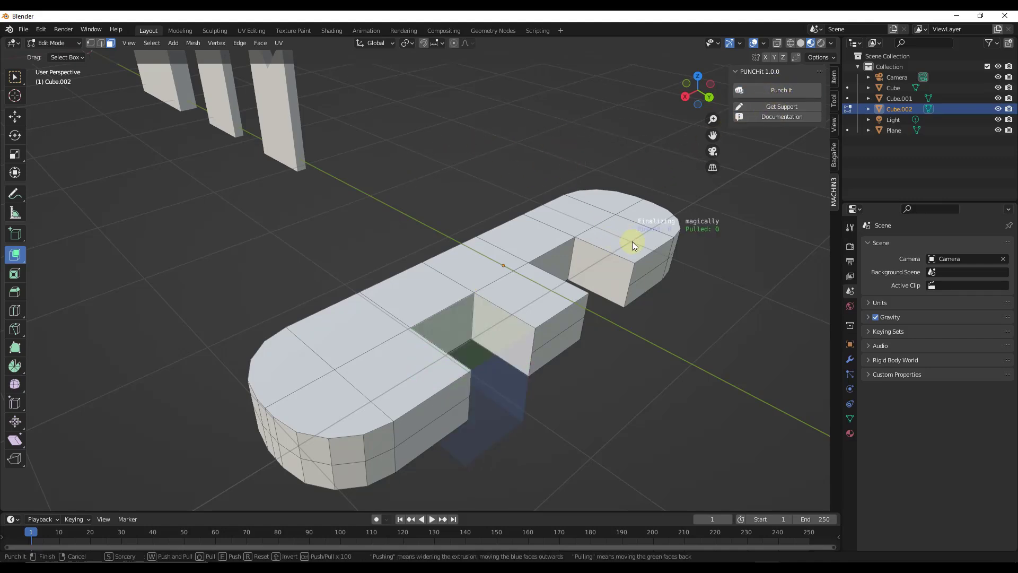
left_click(644, 338)
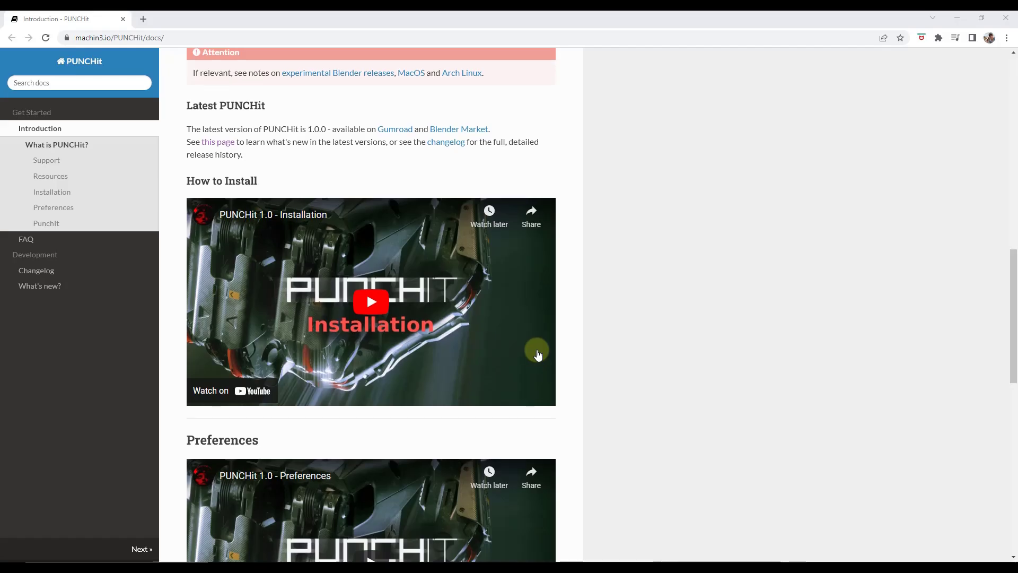
- Switch to the PUNCHit documentation in the browser and review its introduction, installation and PunchIt usage sections
scroll(546, 341, "up", 10)
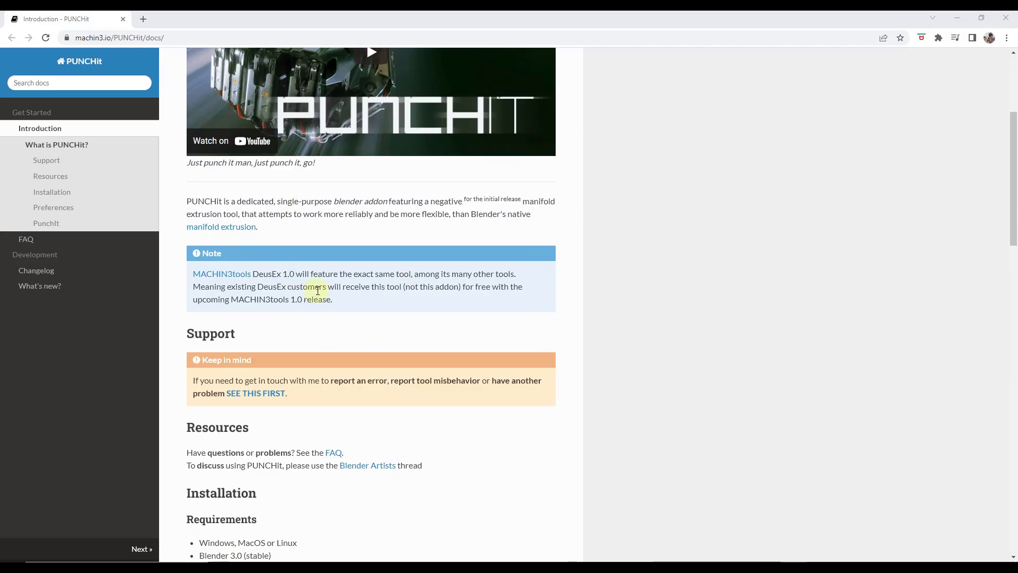
scroll(509, 216, "down", 15)
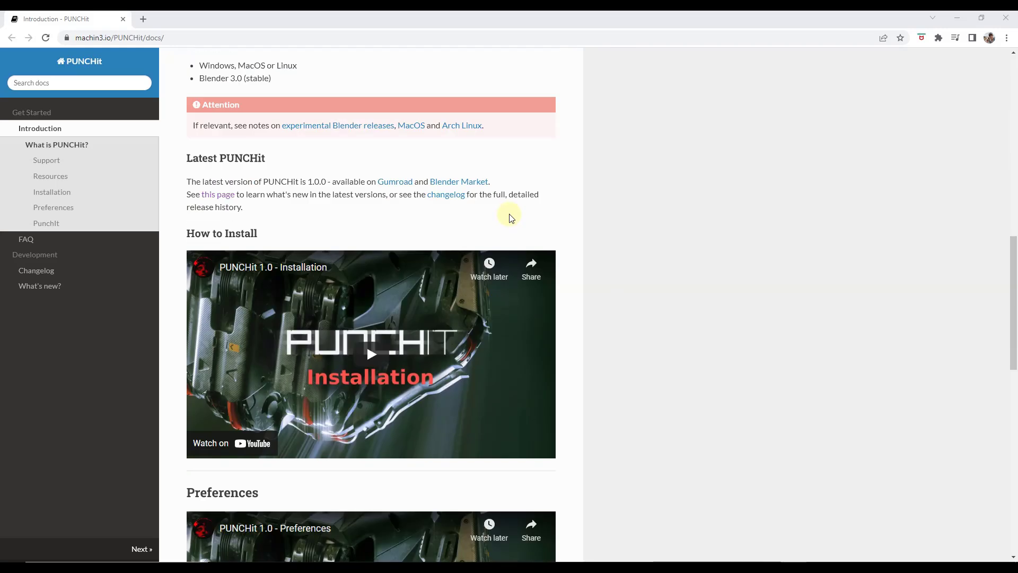
scroll(605, 209, "down", 8)
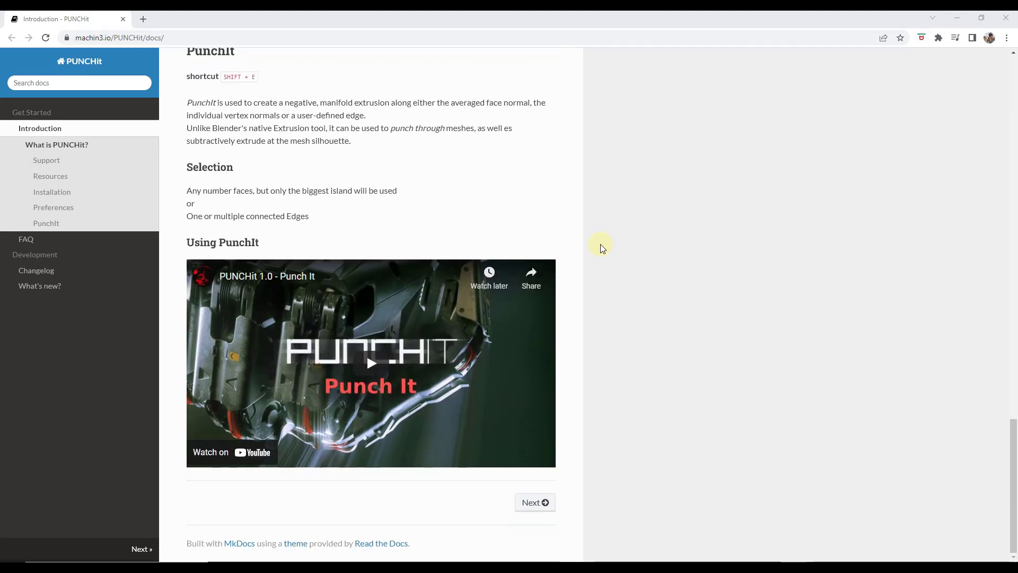